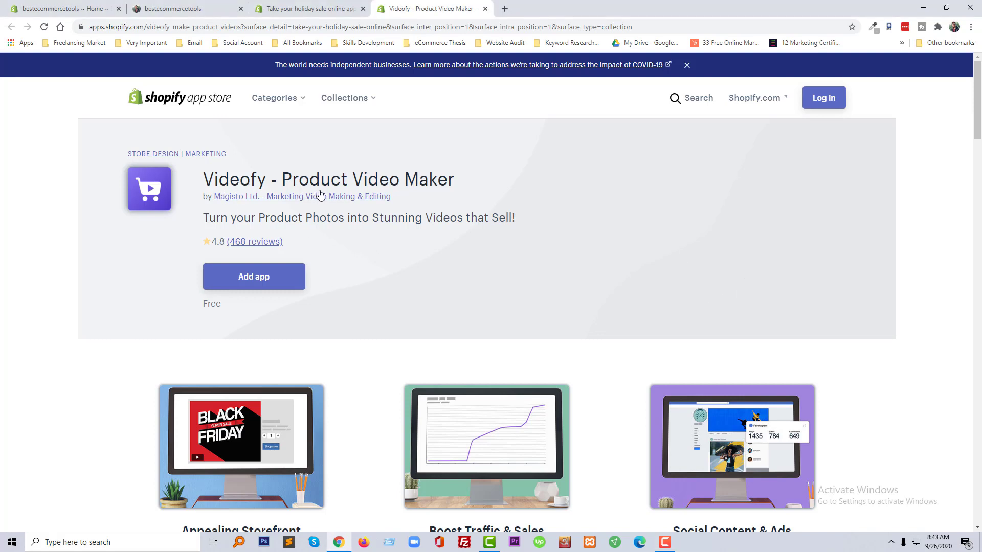
scroll(244, 239, down, 1)
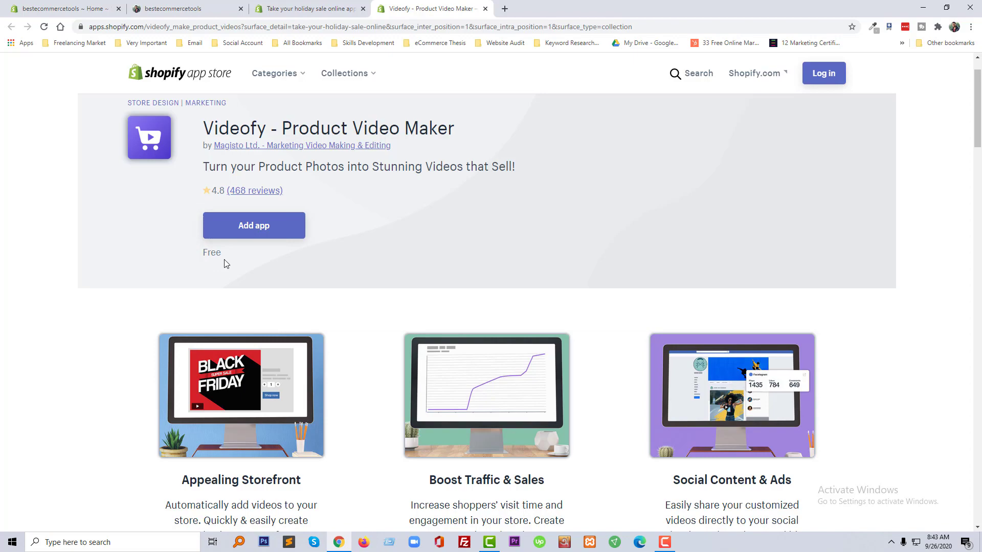
scroll(275, 254, down, 3)
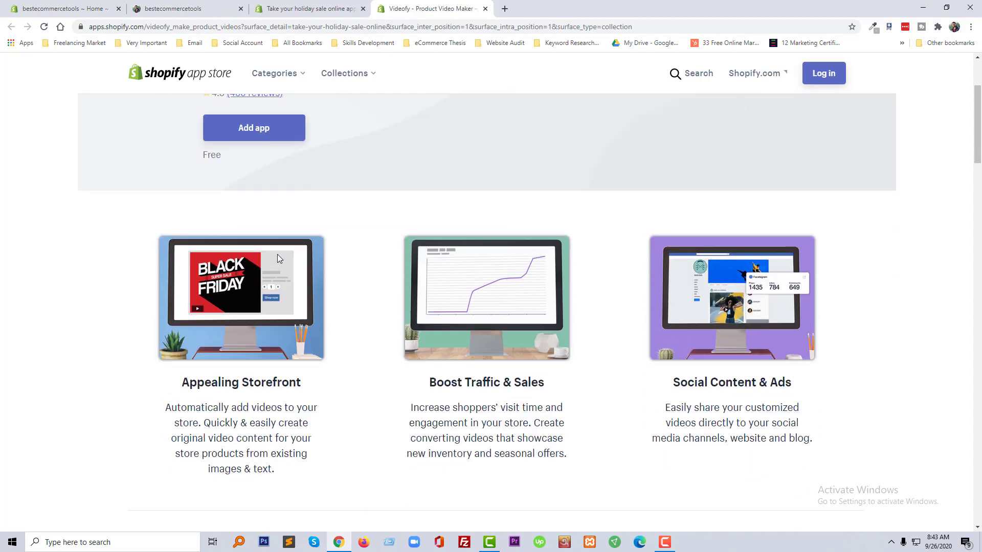
scroll(277, 254, down, 3)
scroll(305, 267, down, 3)
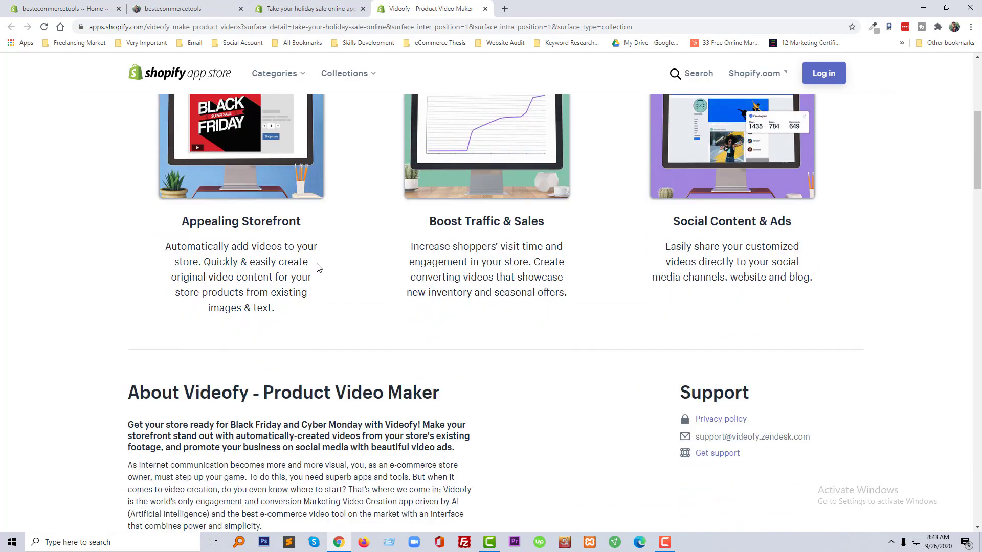
scroll(311, 265, down, 3)
scroll(313, 266, down, 3)
scroll(317, 264, down, 2)
scroll(316, 265, down, 3)
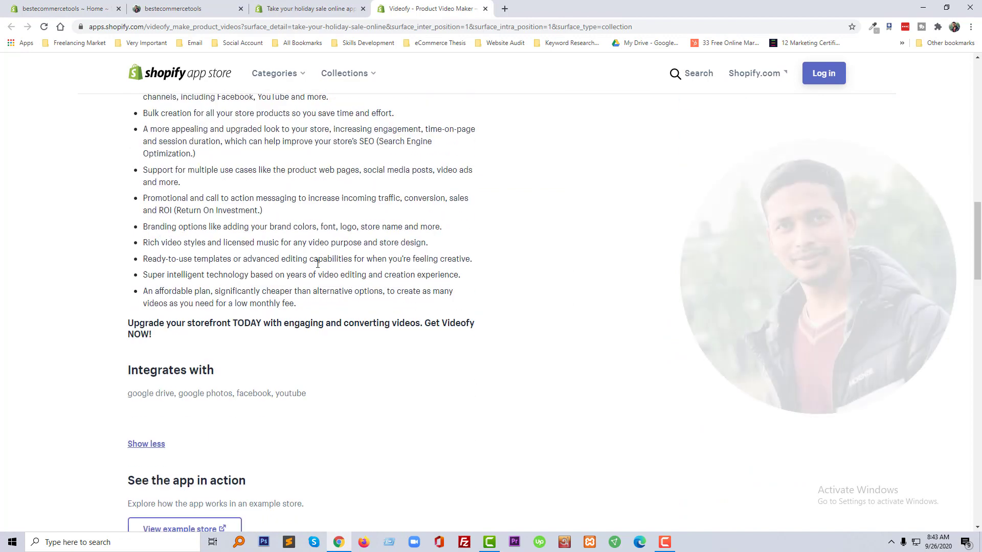
scroll(317, 264, down, 2)
scroll(316, 265, down, 3)
scroll(317, 265, down, 2)
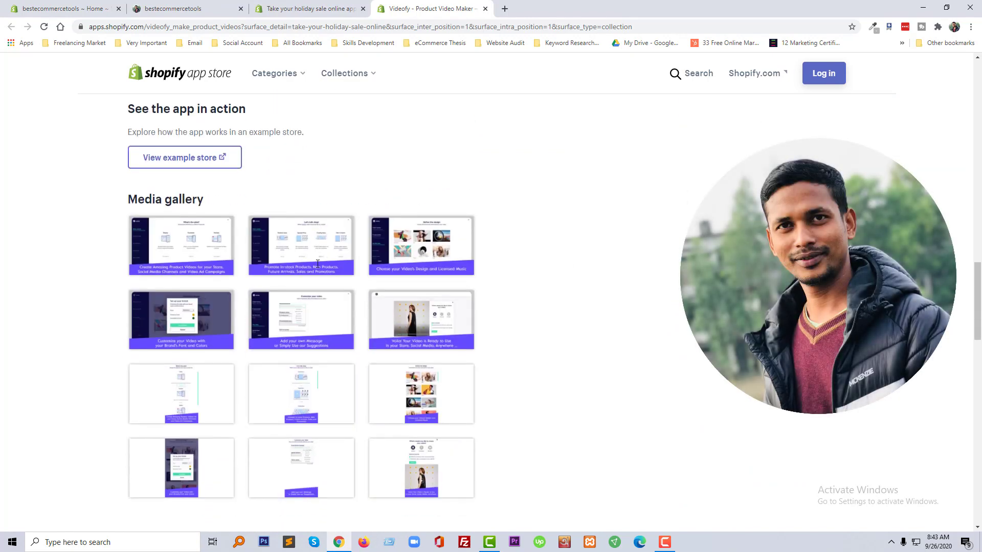
scroll(317, 264, down, 5)
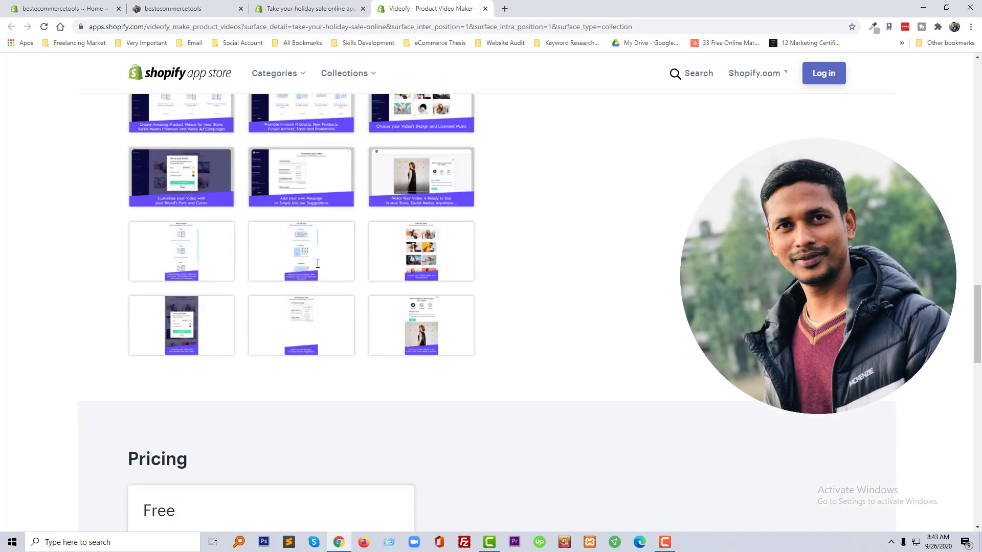
scroll(317, 265, down, 5)
scroll(238, 237, down, 2)
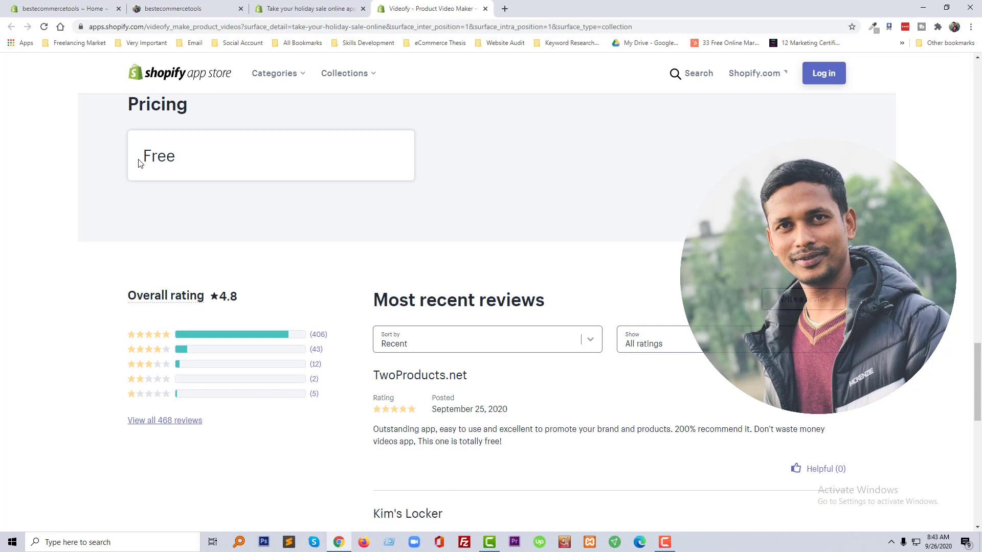
scroll(184, 173, up, 1)
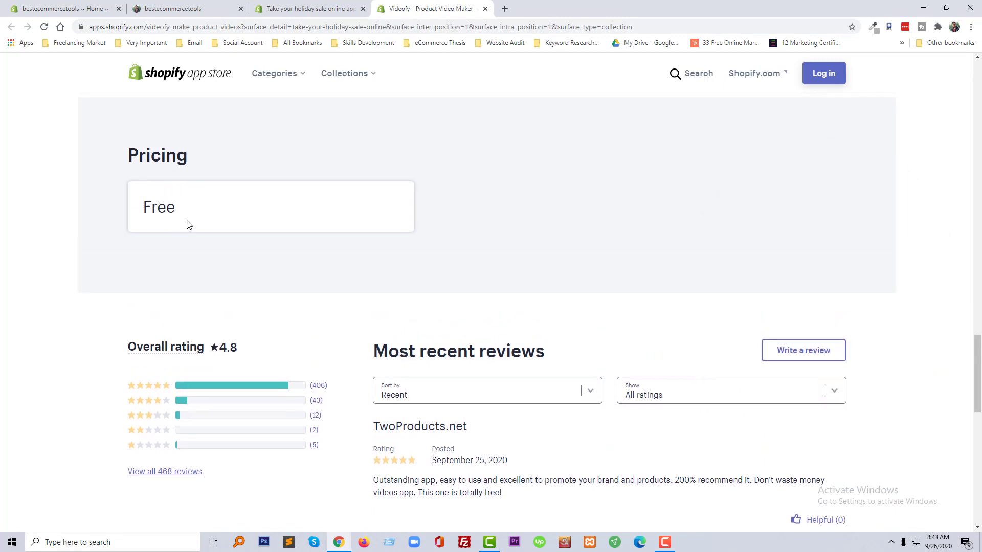
scroll(170, 222, down, 1)
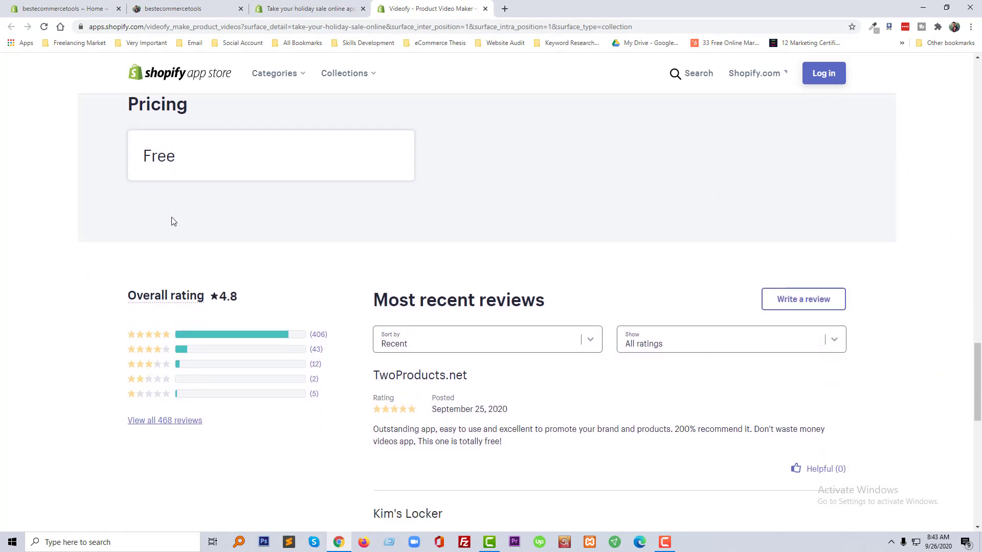
scroll(286, 291, down, 1)
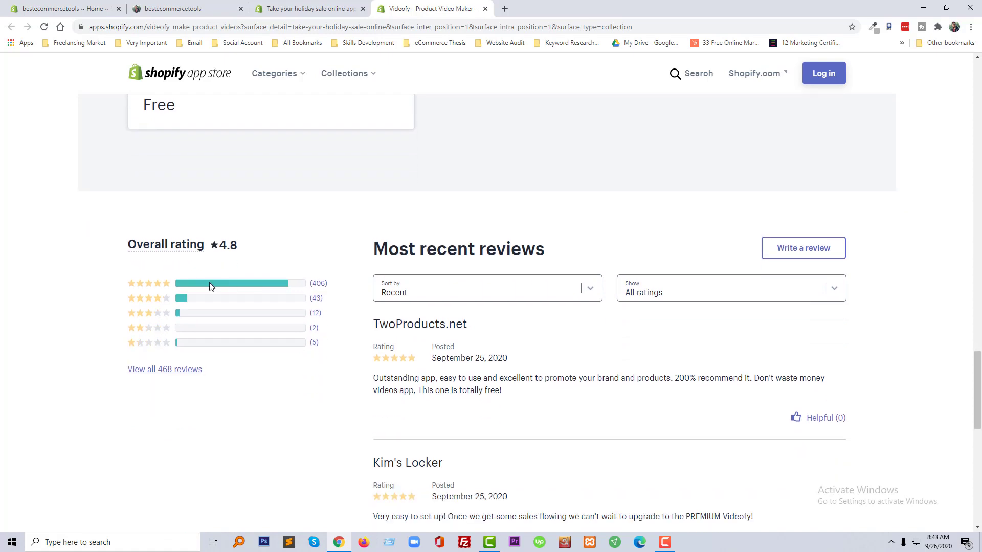
scroll(449, 288, down, 2)
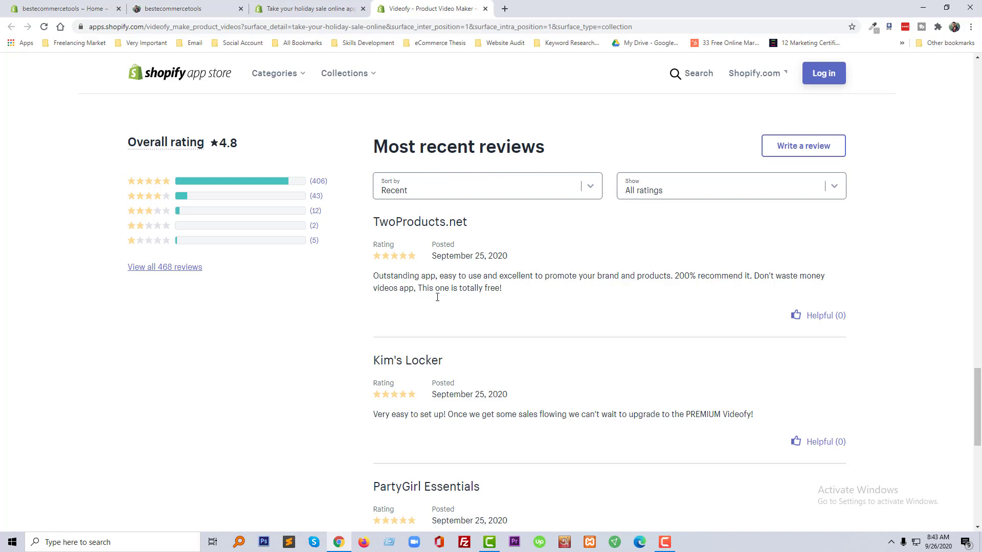
scroll(450, 433, down, 2)
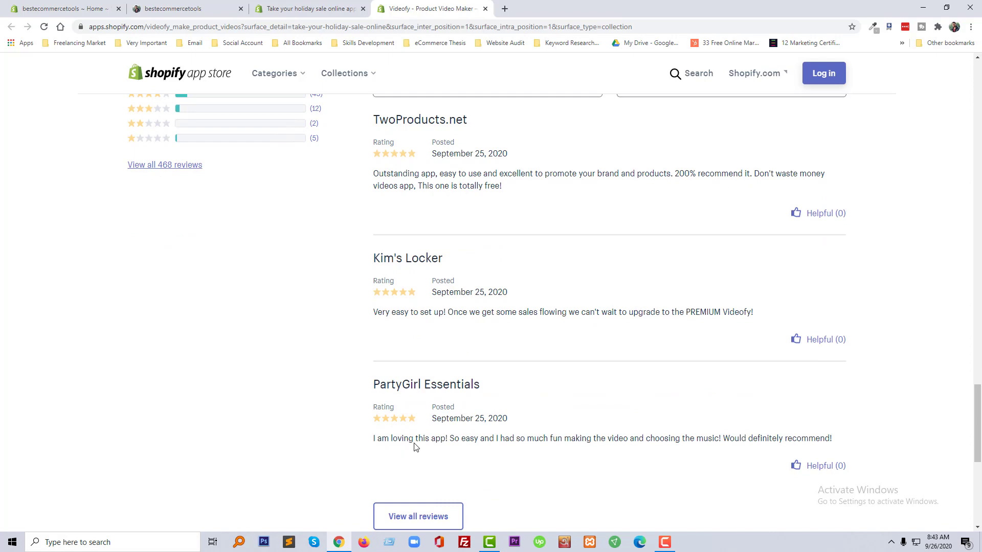
scroll(438, 441, up, 12)
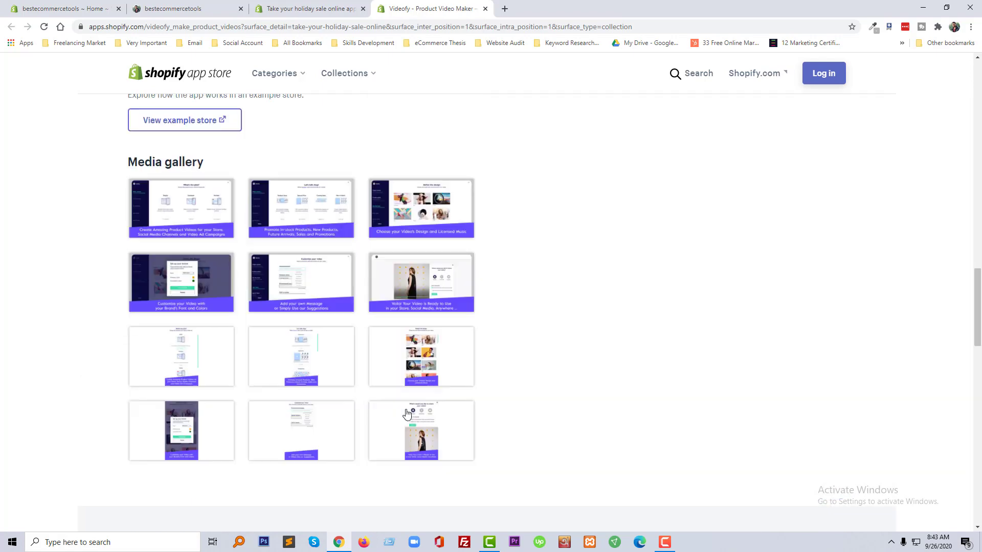
Enlarge the first gallery screenshot and step through the wizard screenshots to 'What's the plan?'
click(180, 222)
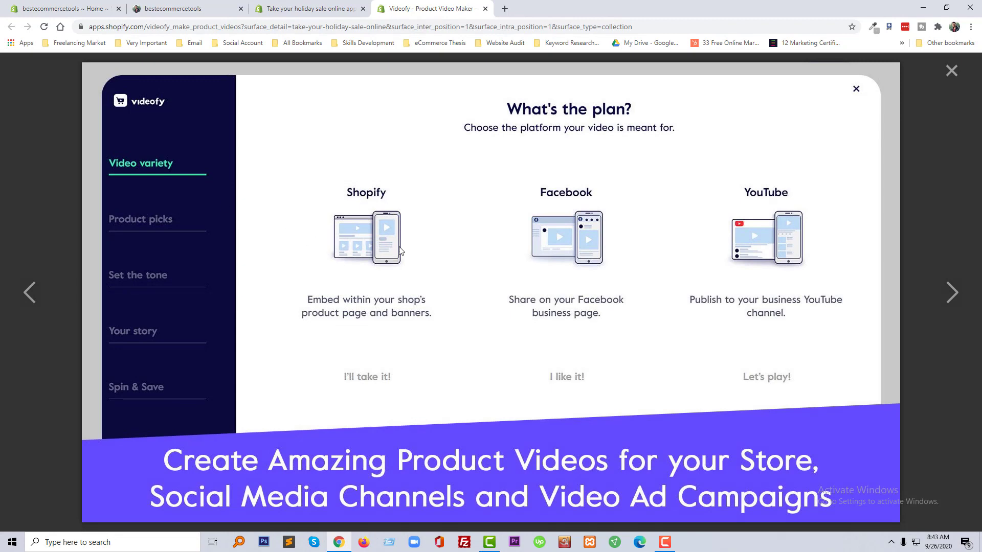
click(954, 296)
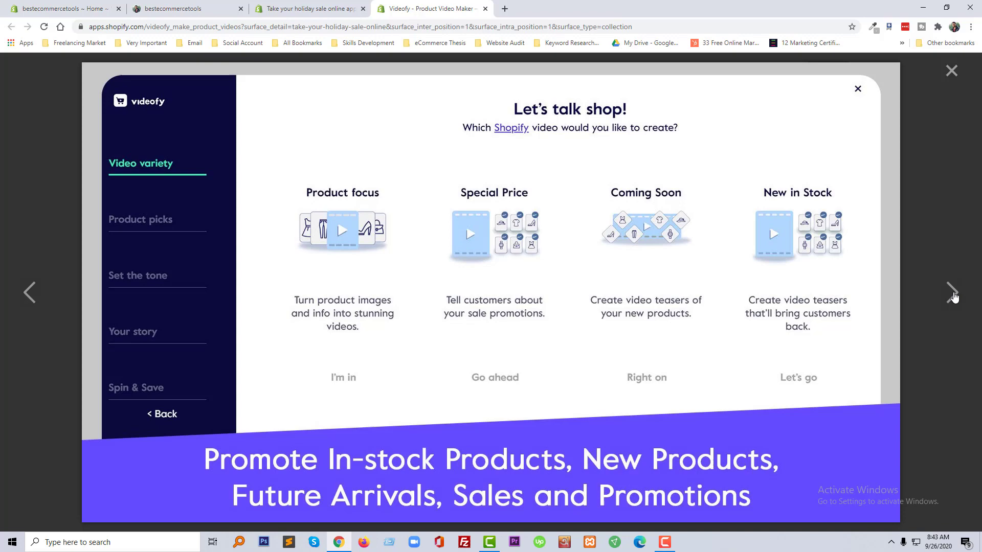
click(953, 296)
click(954, 296)
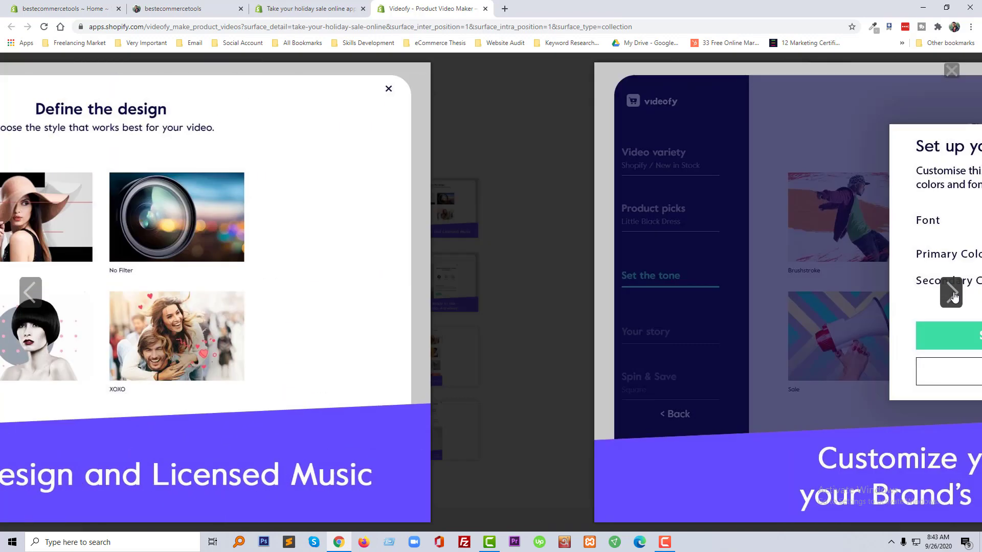
click(954, 296)
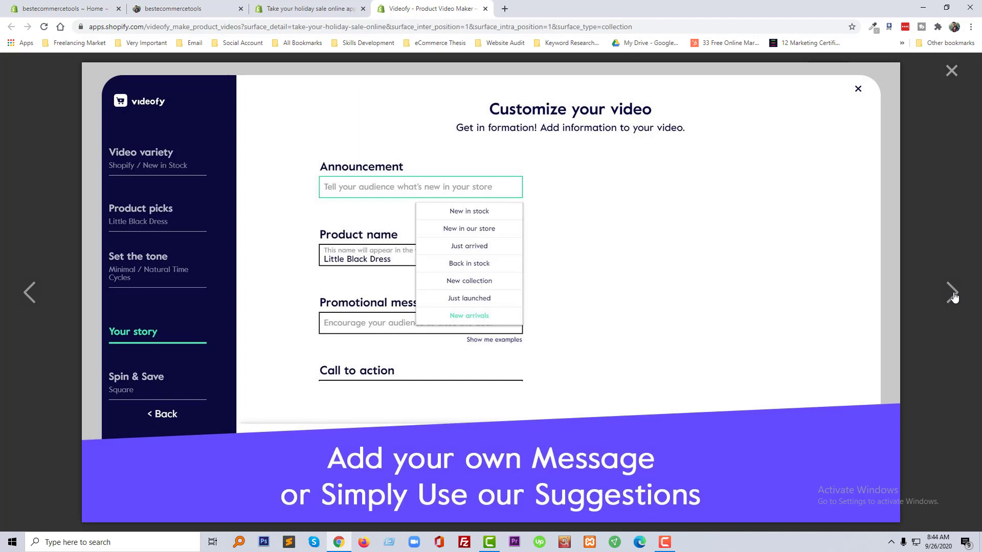
click(954, 296)
click(954, 296)
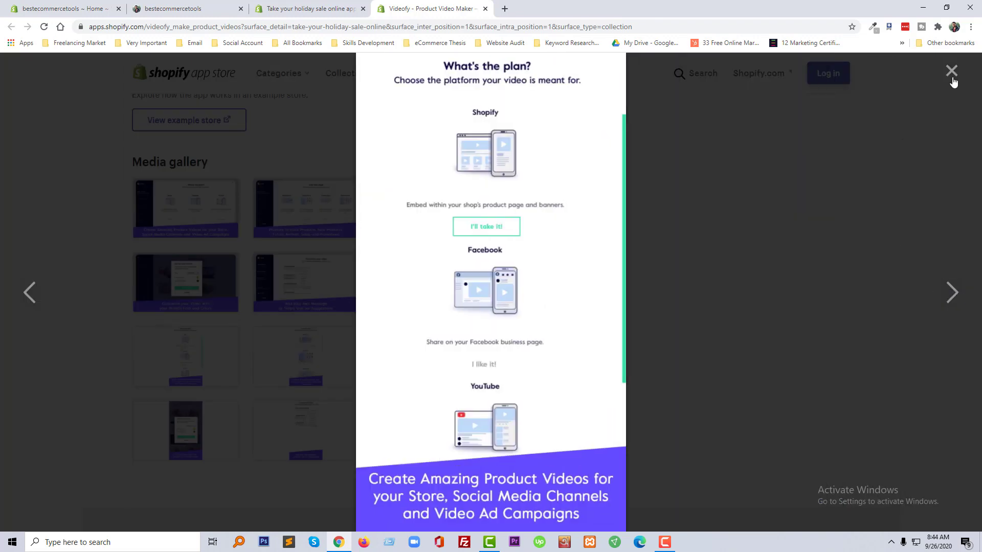
Close the gallery viewer and switch to the bestecommercetools Shopify admin home tab
click(952, 73)
scroll(603, 321, up, 4)
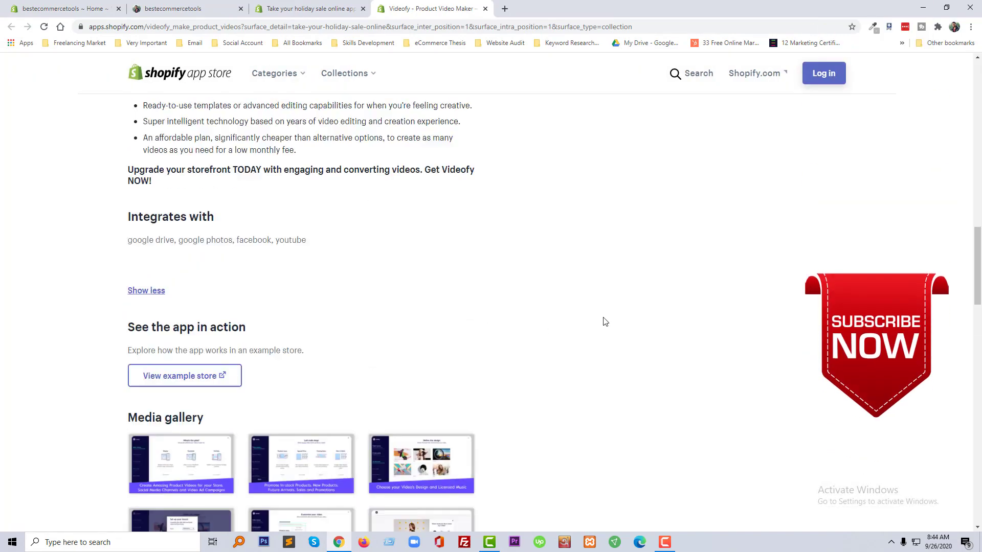
scroll(604, 322, up, 5)
scroll(603, 321, up, 5)
scroll(604, 322, up, 5)
scroll(603, 321, up, 4)
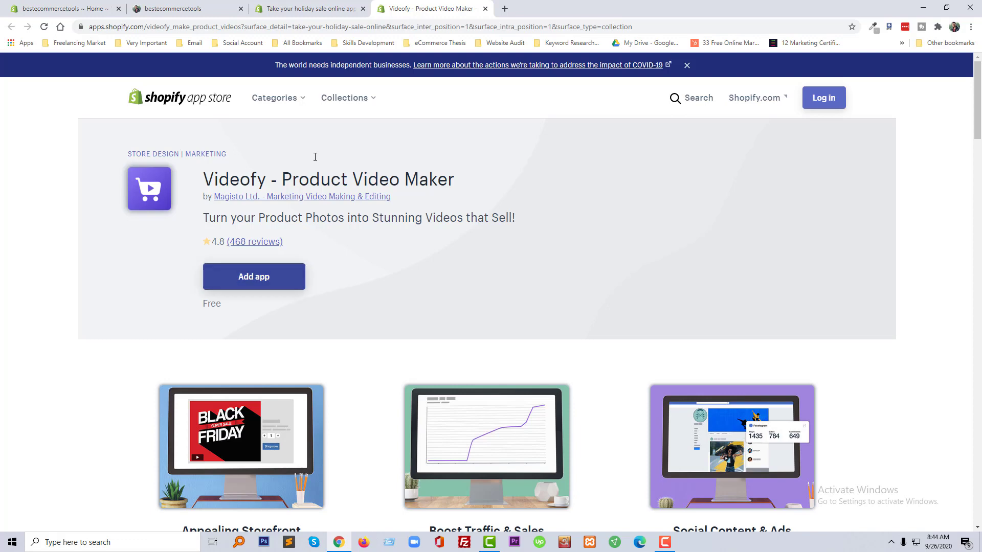
click(61, 8)
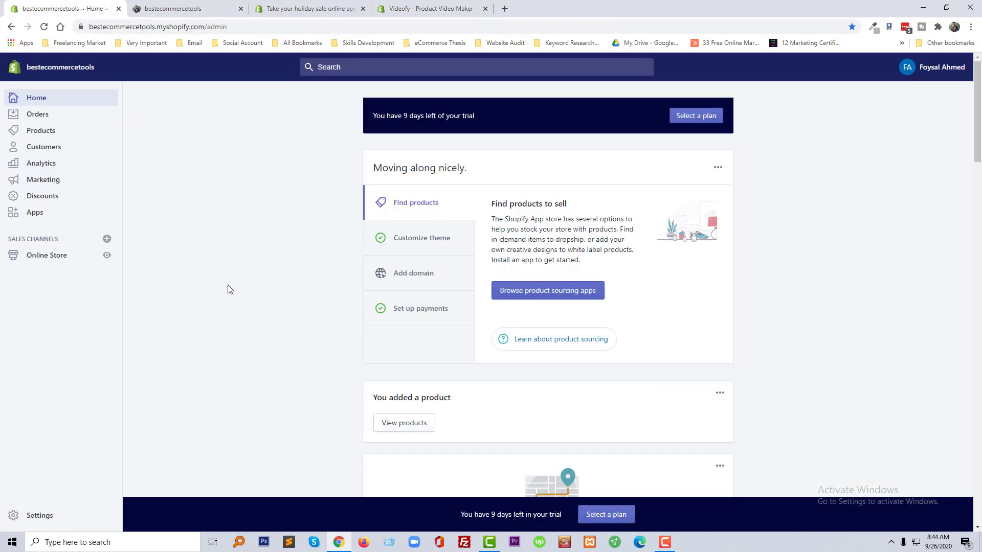
Open the Apps section from the Shopify admin sidebar
click(32, 213)
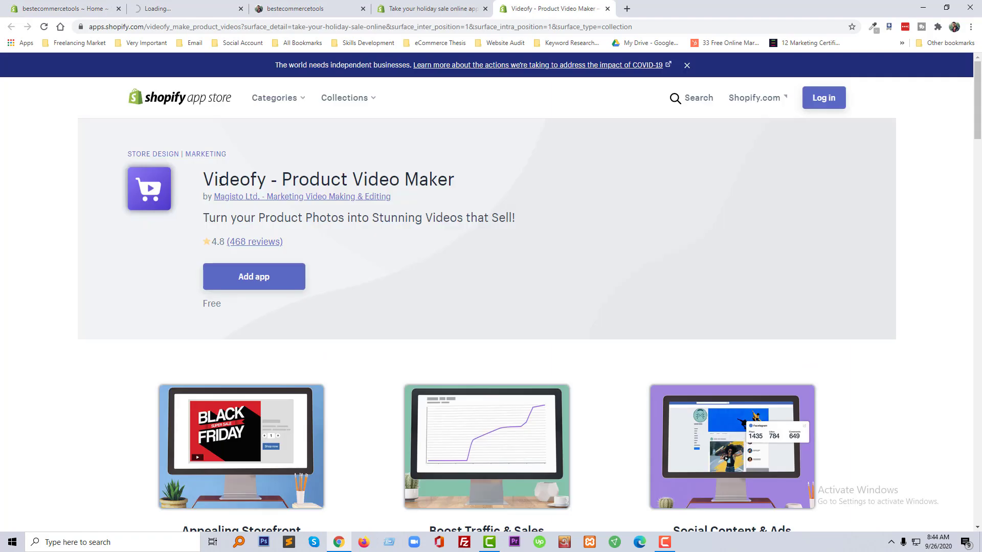
Copy the 'Videofy - Product Video Maker' title from the app listing
drag(203, 179, 454, 181)
right_click(432, 176)
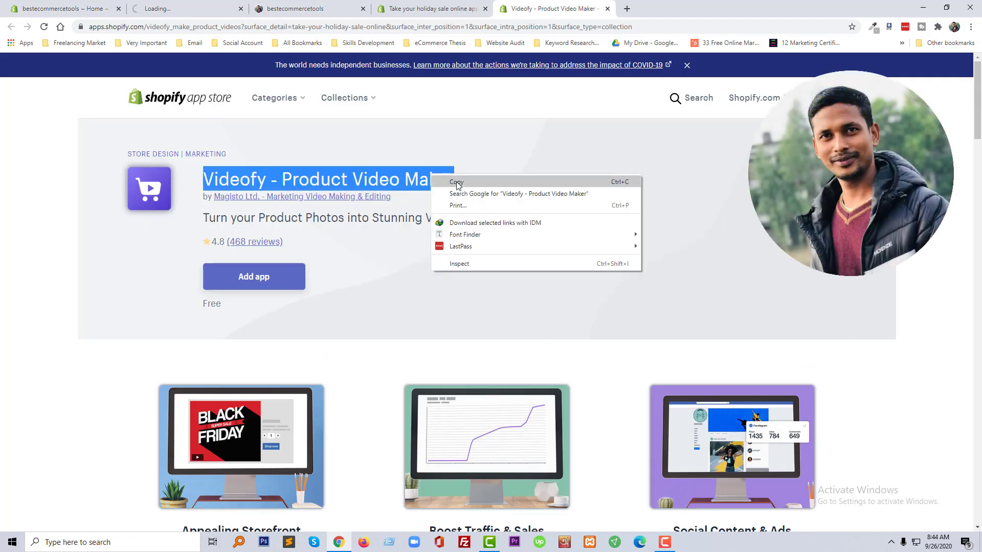
click(455, 182)
Search the app store for 'Videofy - Product Video Maker' and open its listing
click(184, 8)
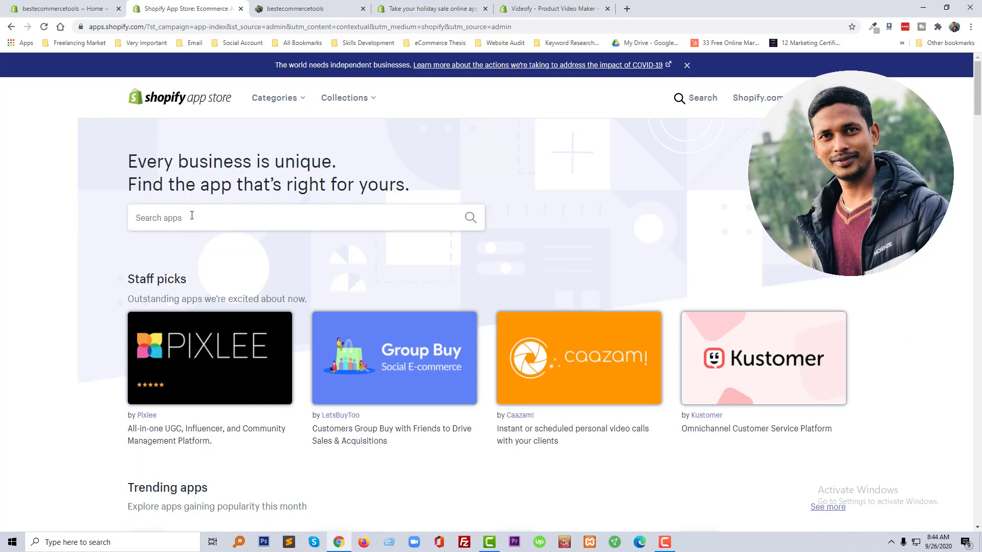
click(192, 218)
key(ctrl+v)
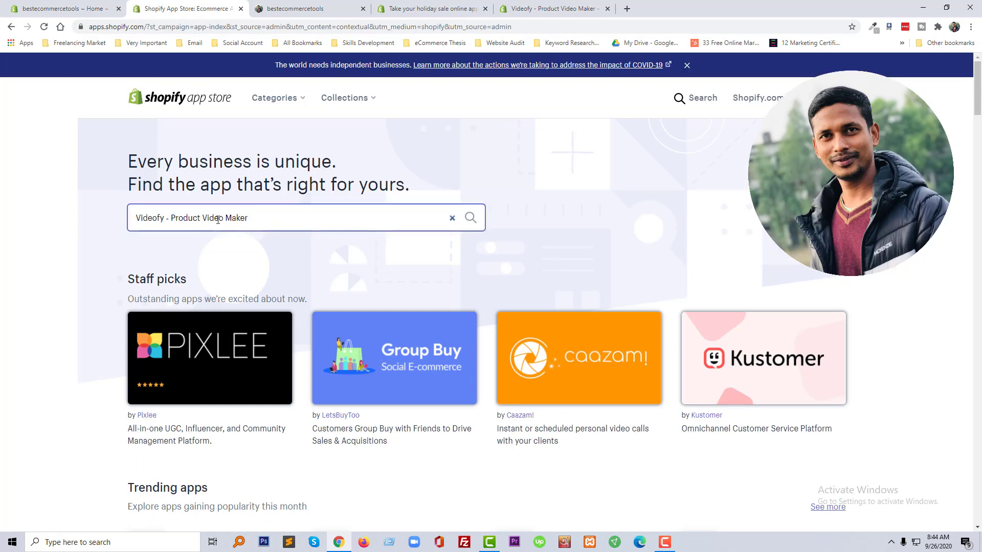
click(471, 221)
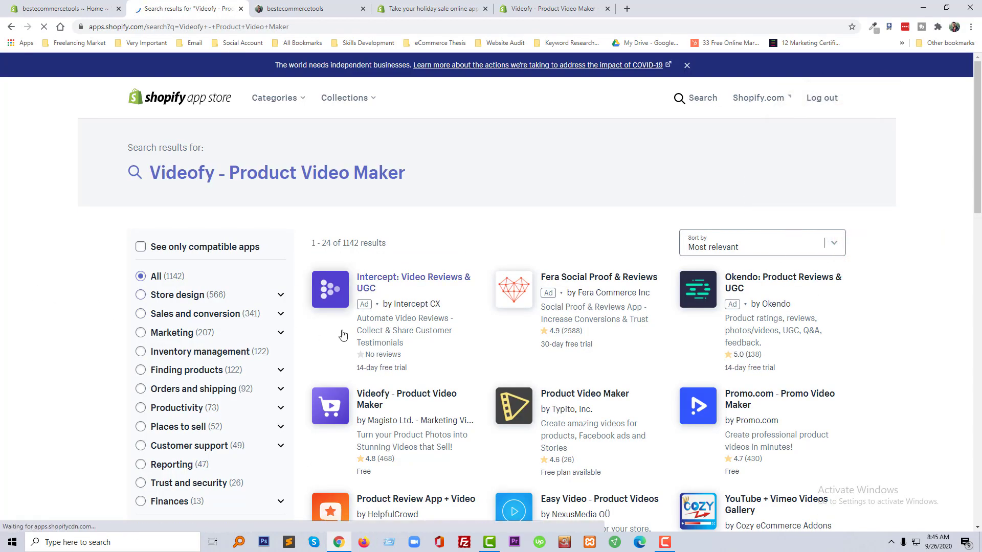
scroll(429, 304, down, 1)
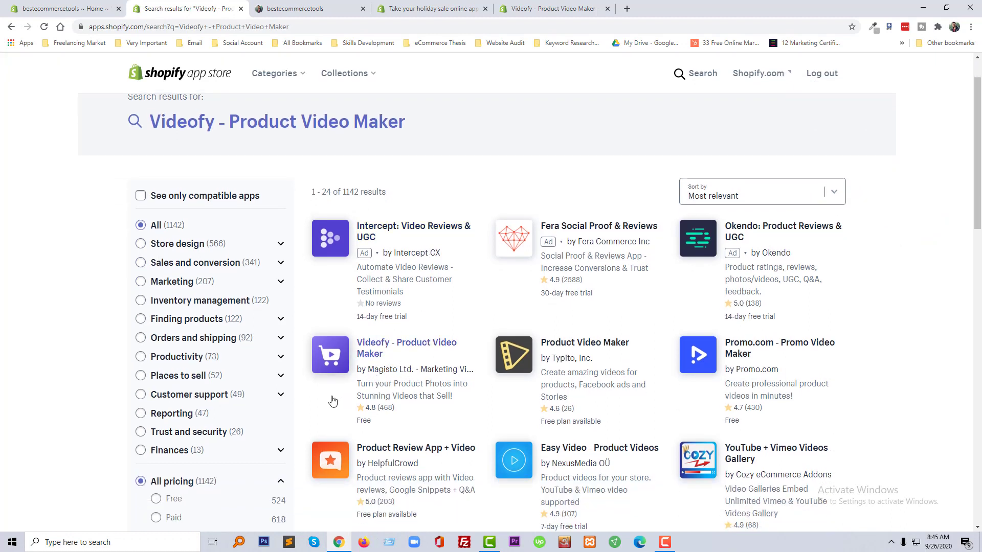
click(438, 345)
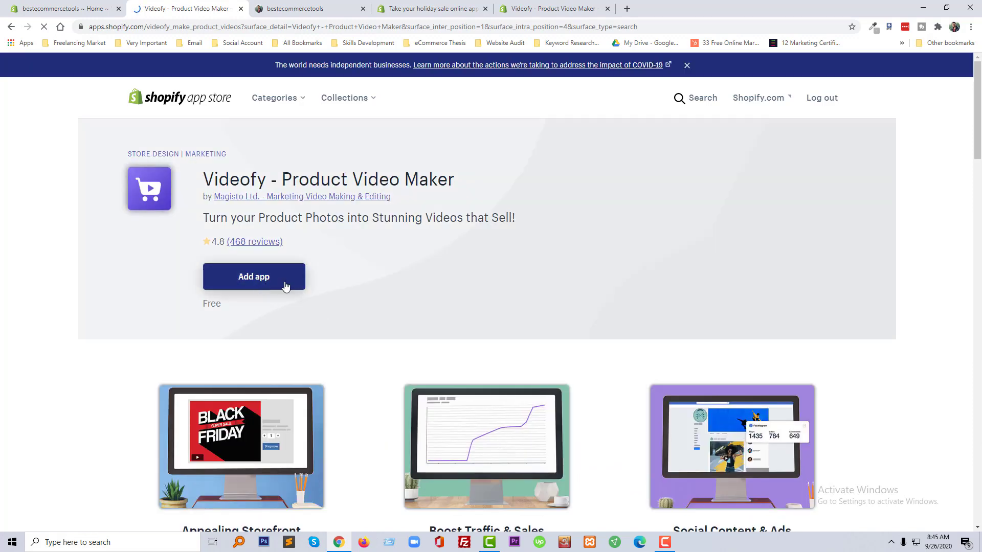
Add Videofy to the store and approve the install with its requested permissions
click(286, 284)
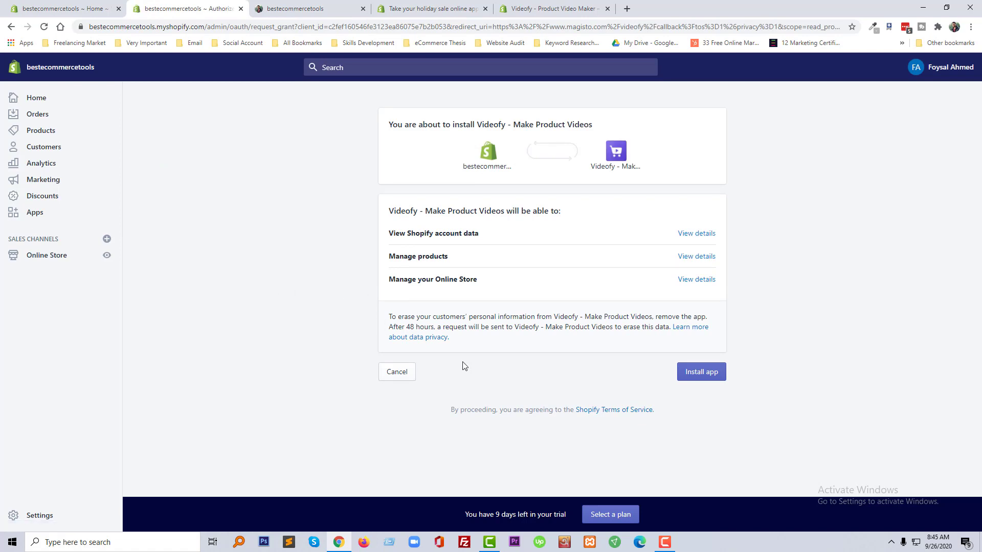
click(698, 372)
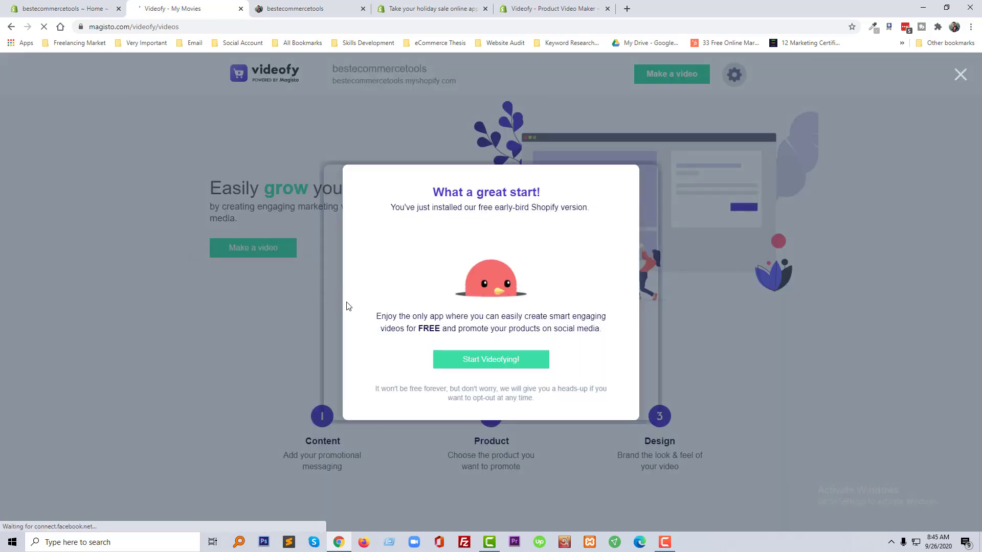
Dismiss the welcome pop-up with Start Videofying! and glance at the gear settings menu
click(518, 360)
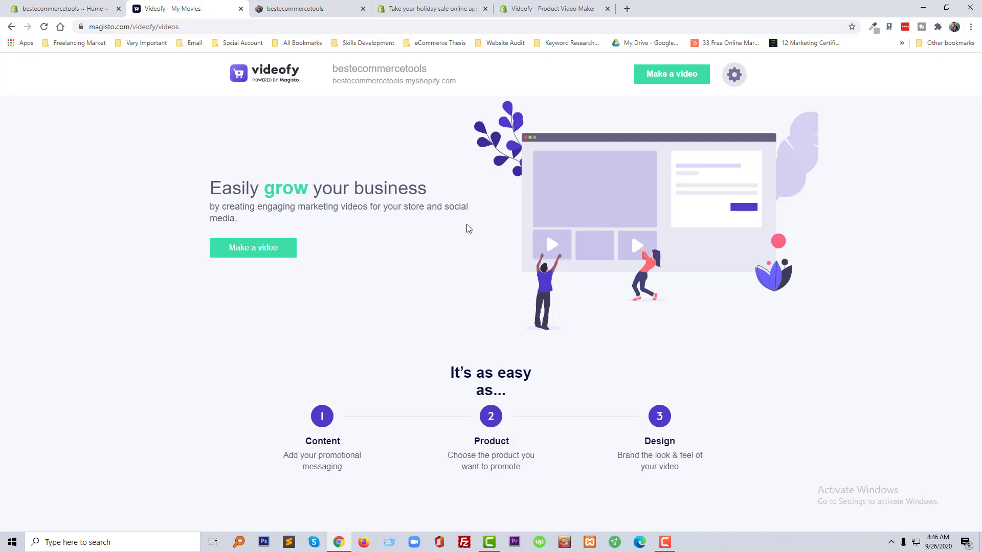
click(734, 74)
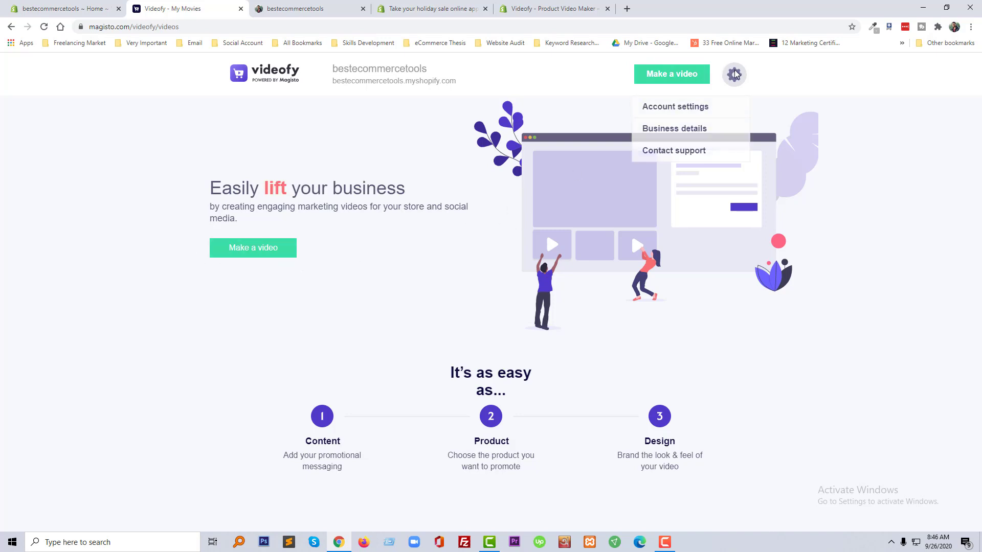
click(587, 118)
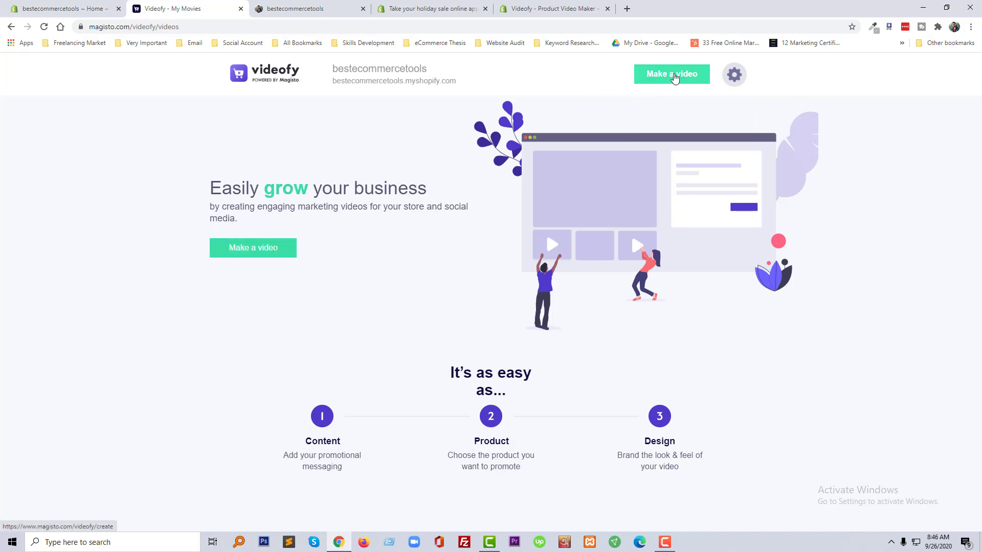
Start a new Shopify store video using the New in Stock campaign
click(674, 77)
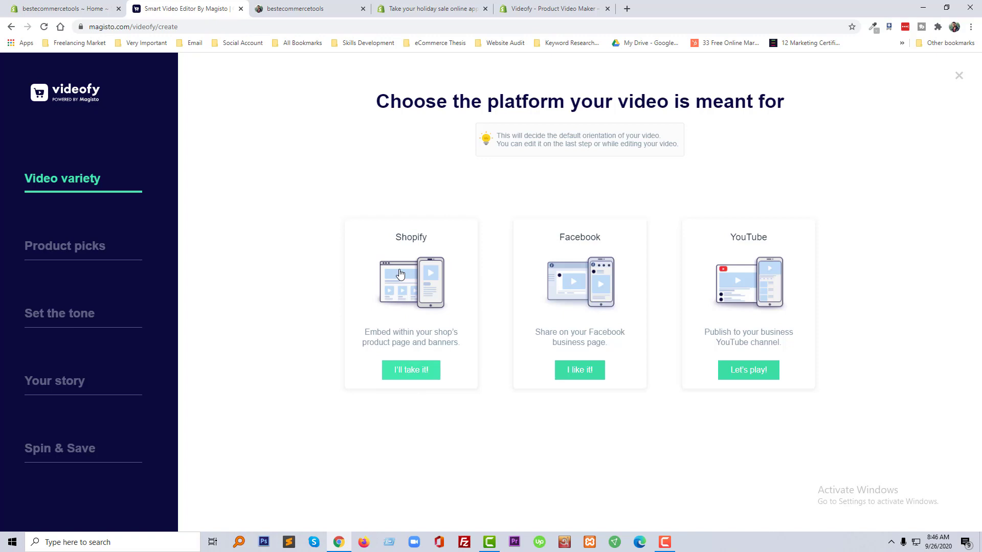
click(412, 373)
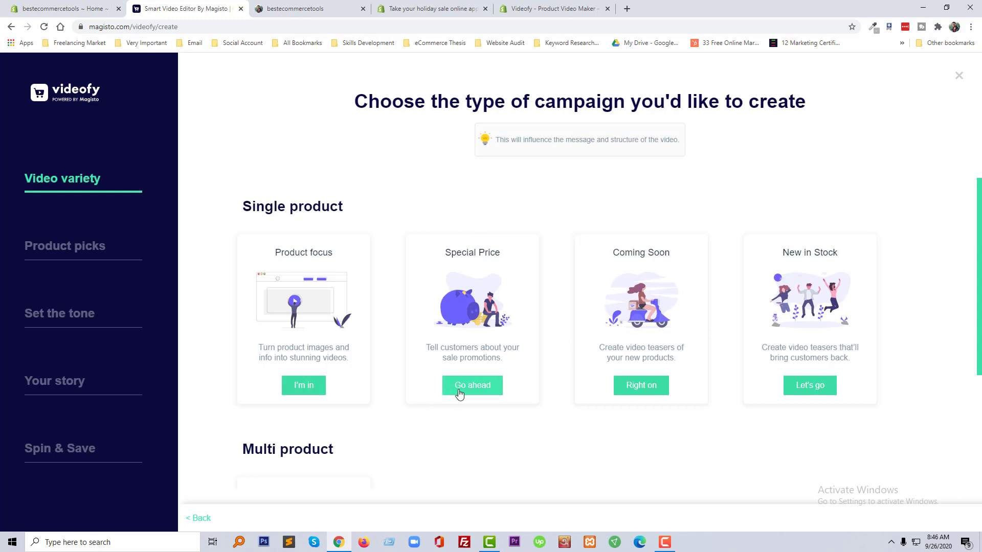
click(814, 390)
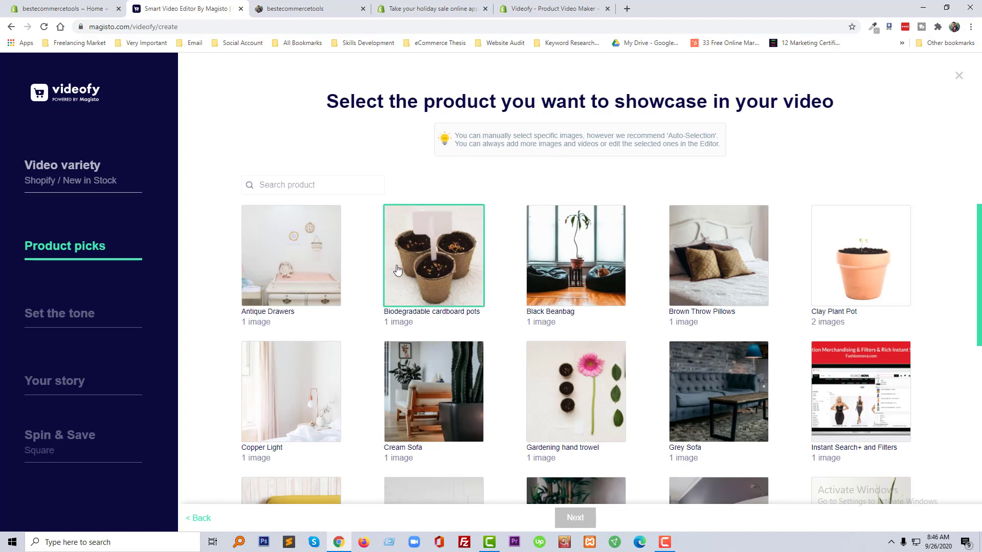
Pick Basketball Logo T-shirt from the product grid and continue to design styles
click(311, 223)
scroll(337, 238, down, 2)
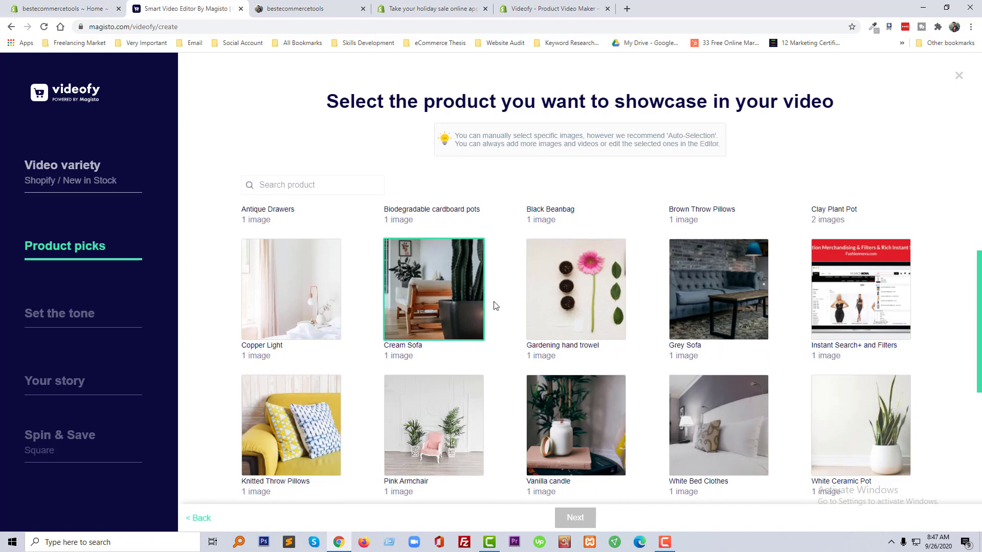
scroll(496, 306, down, 3)
scroll(497, 306, down, 3)
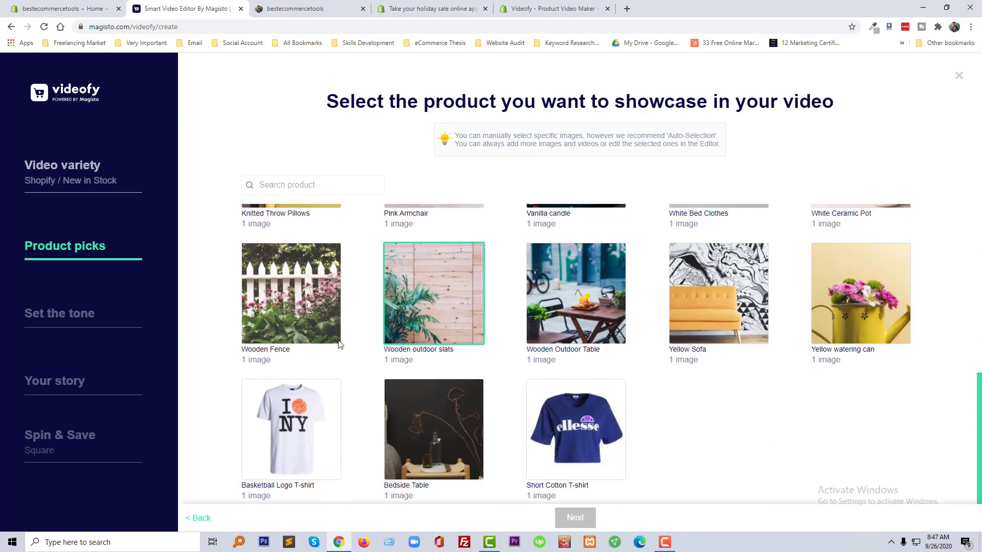
click(310, 441)
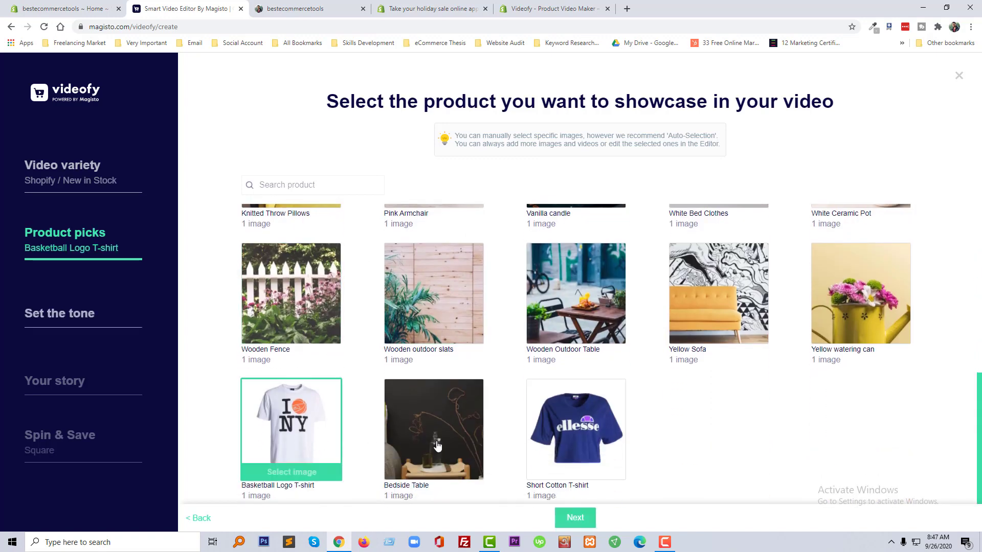
click(576, 429)
click(284, 445)
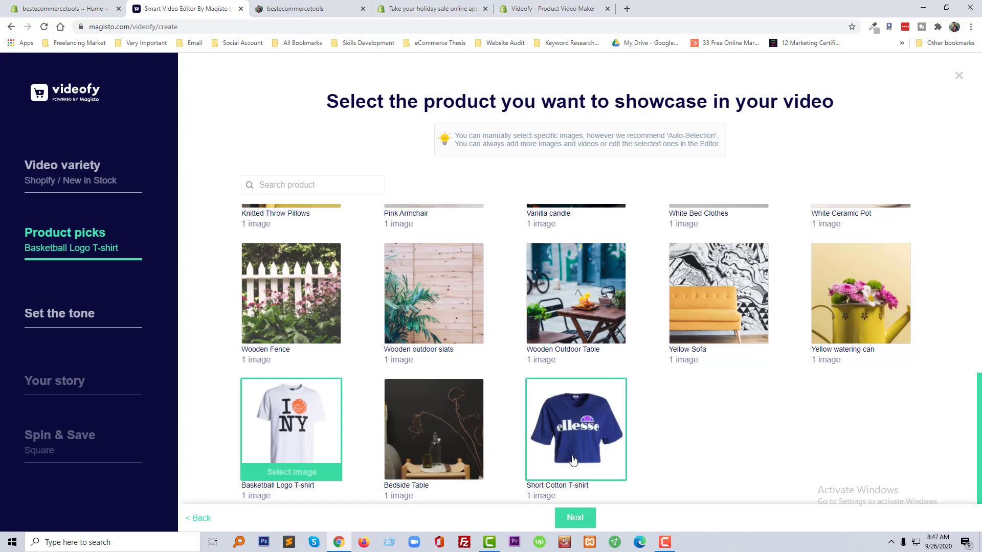
click(576, 429)
click(263, 441)
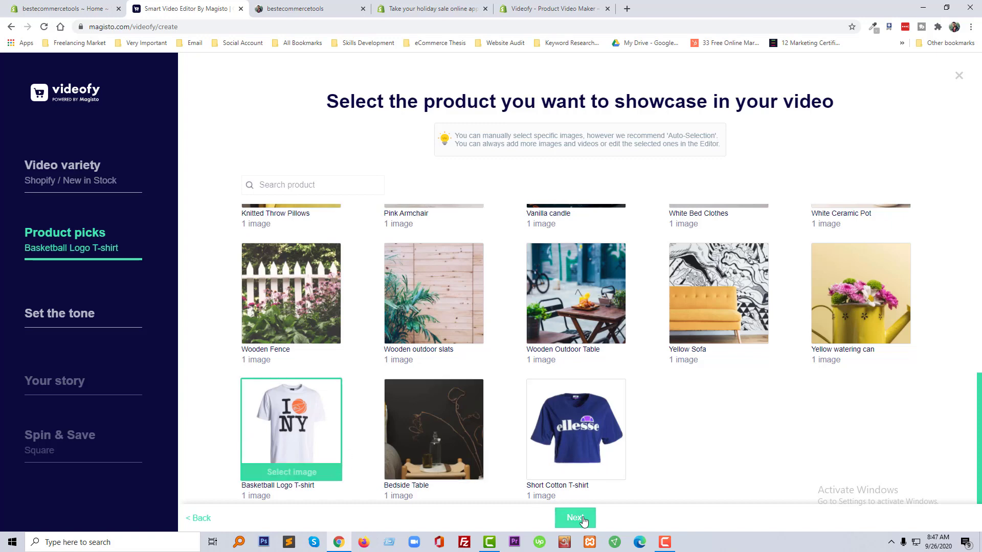
Preview the Brushstroke style, clear the download overlay, and try the brand style toggle
click(575, 517)
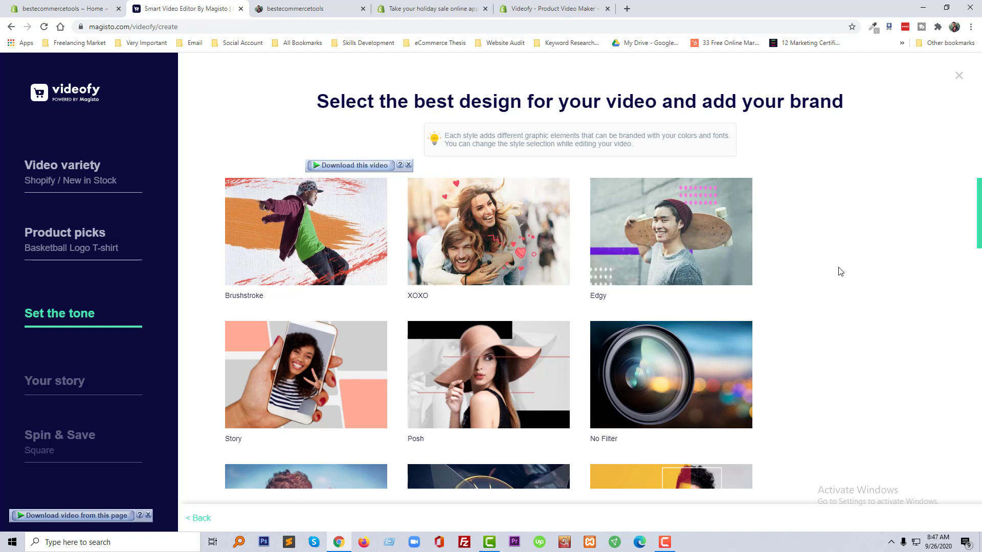
scroll(840, 271, down, 4)
scroll(840, 272, down, 3)
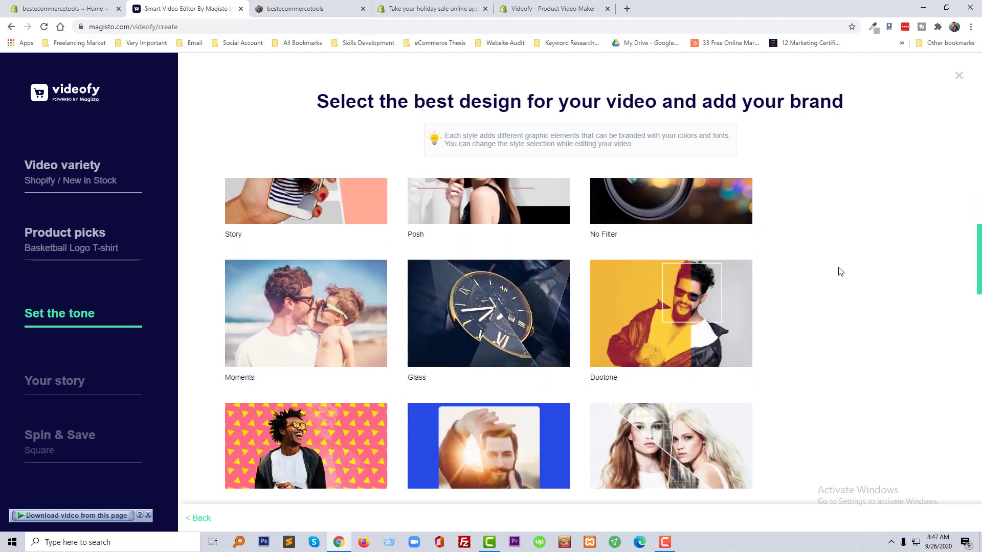
scroll(840, 272, down, 3)
scroll(840, 271, up, 4)
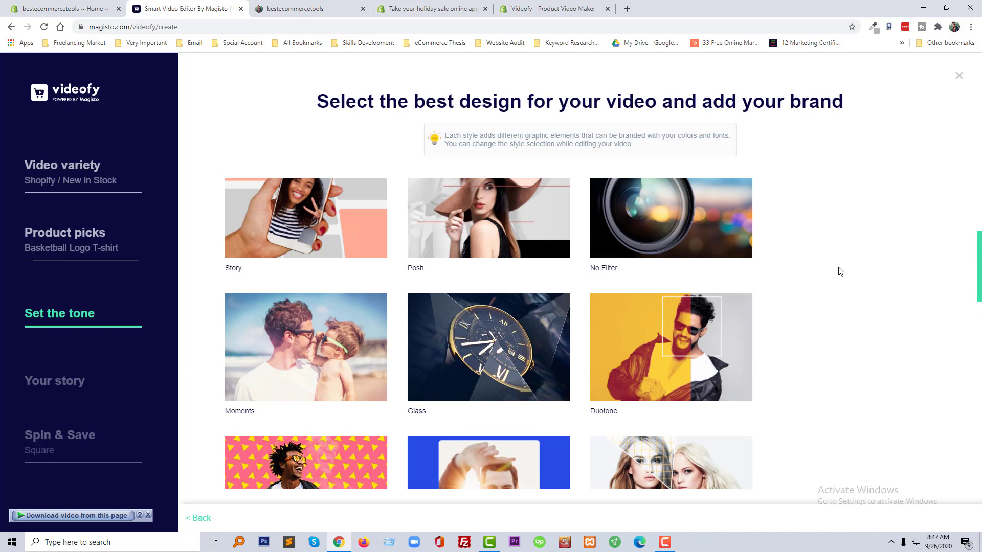
scroll(840, 272, up, 3)
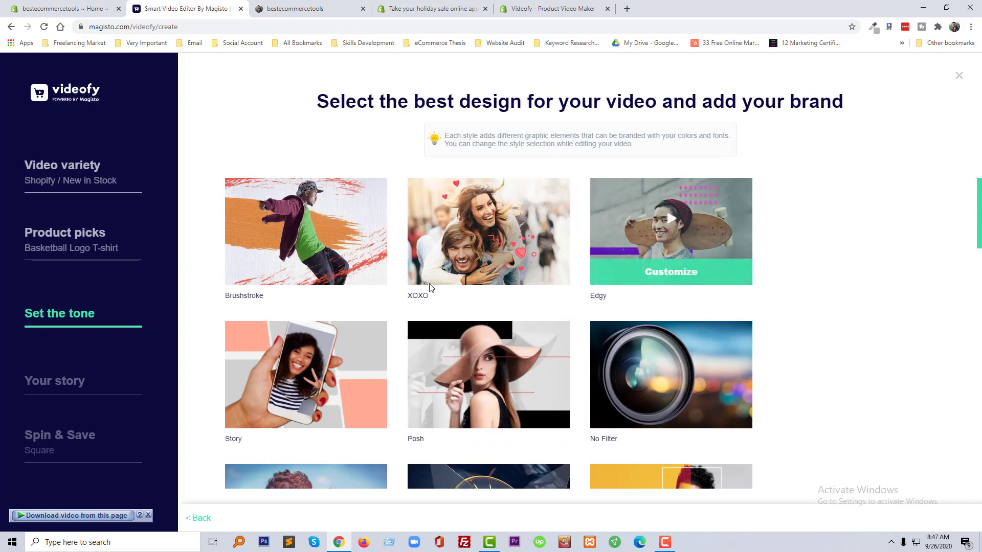
click(285, 238)
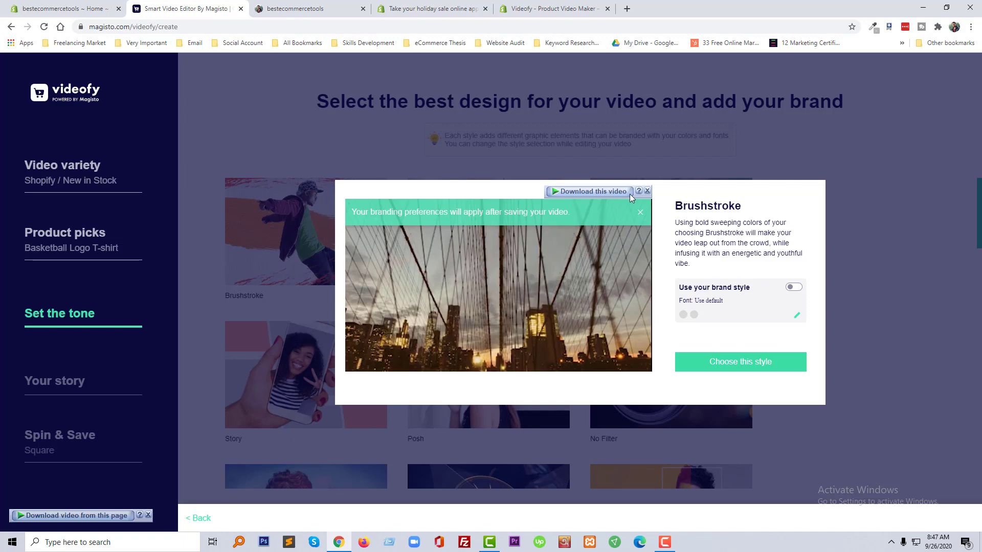
click(649, 193)
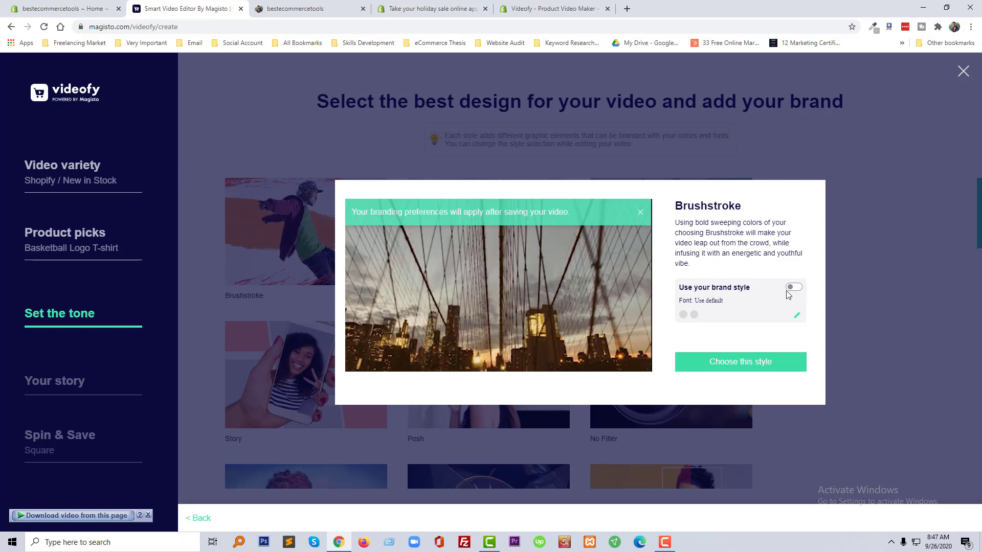
click(793, 290)
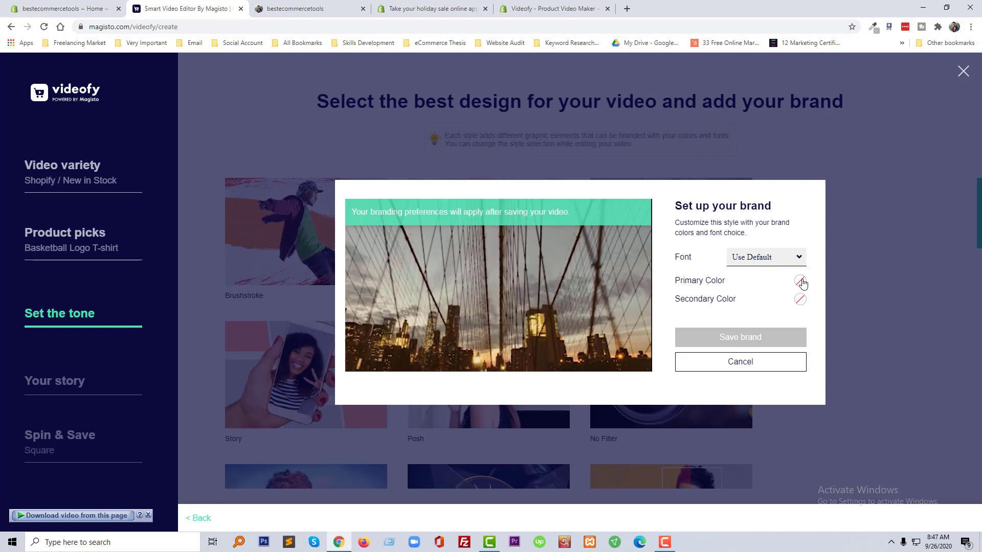
click(737, 362)
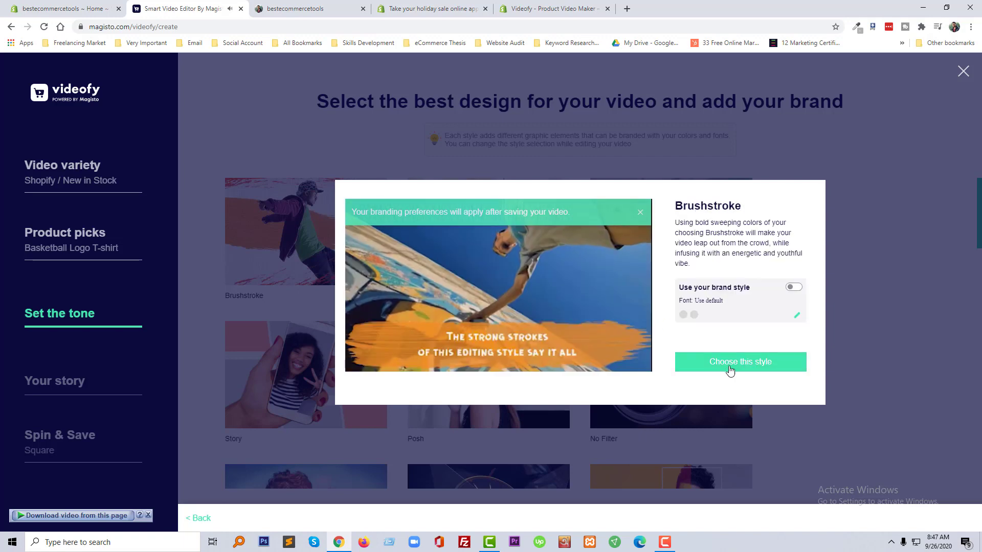
Confirm Brushstroke as the style and pick Move That as the soundtrack
click(732, 366)
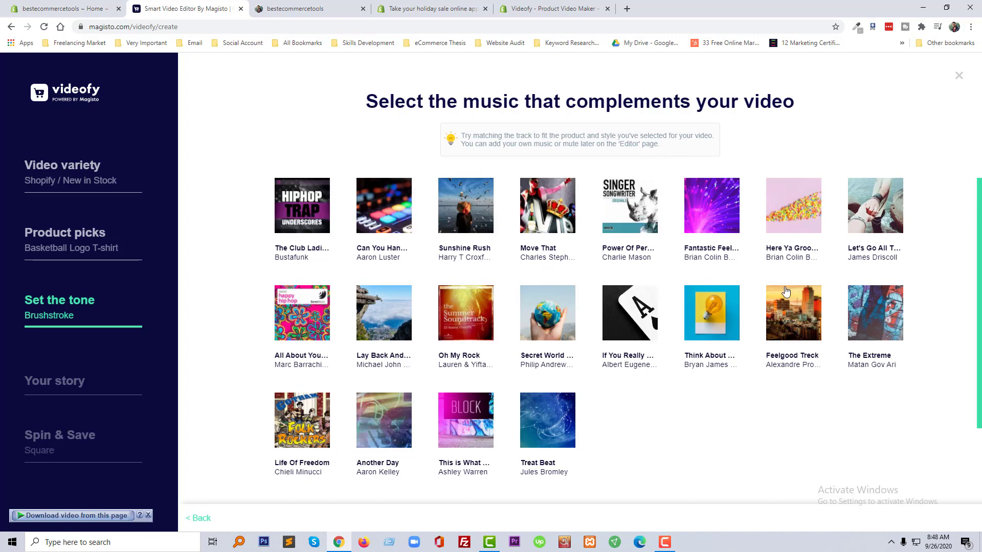
mouse_move(547, 205)
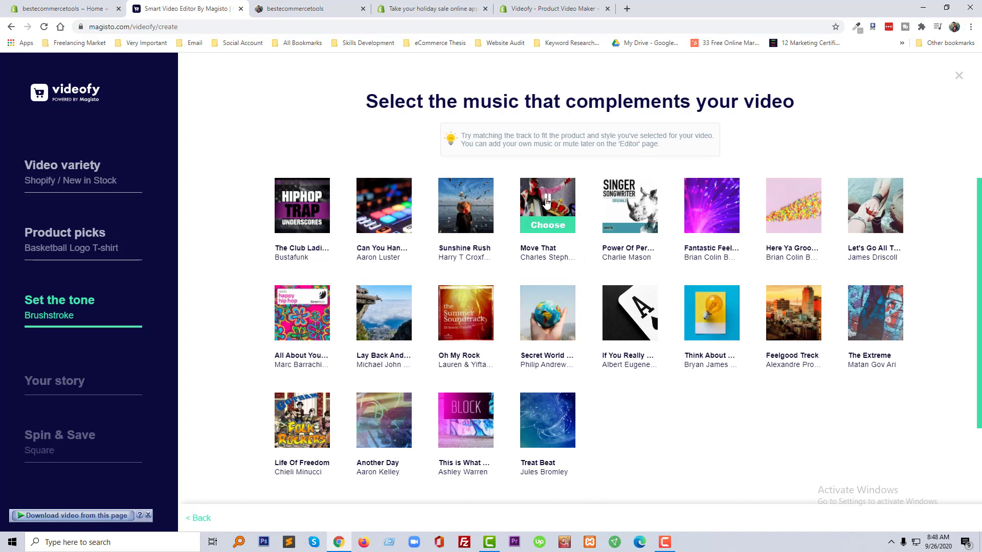
click(548, 225)
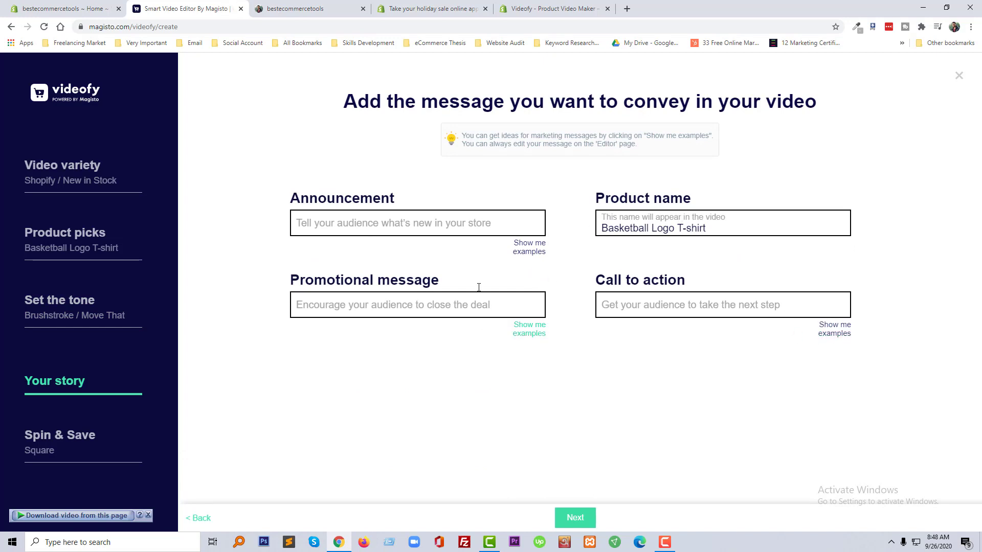
Fill the message fields with 'New in our store', 'Now on sale' and 'Shop now!' from the suggestions
click(528, 249)
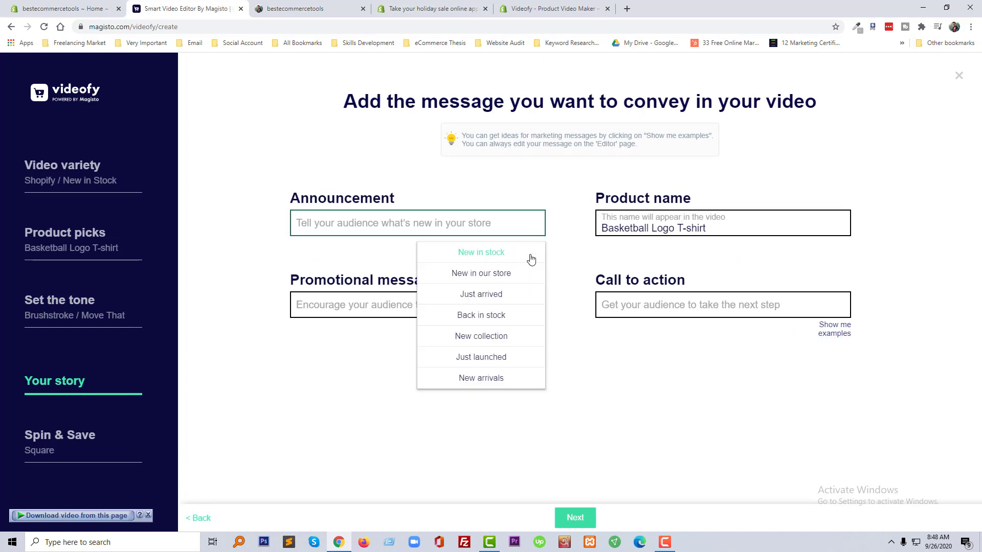
click(506, 274)
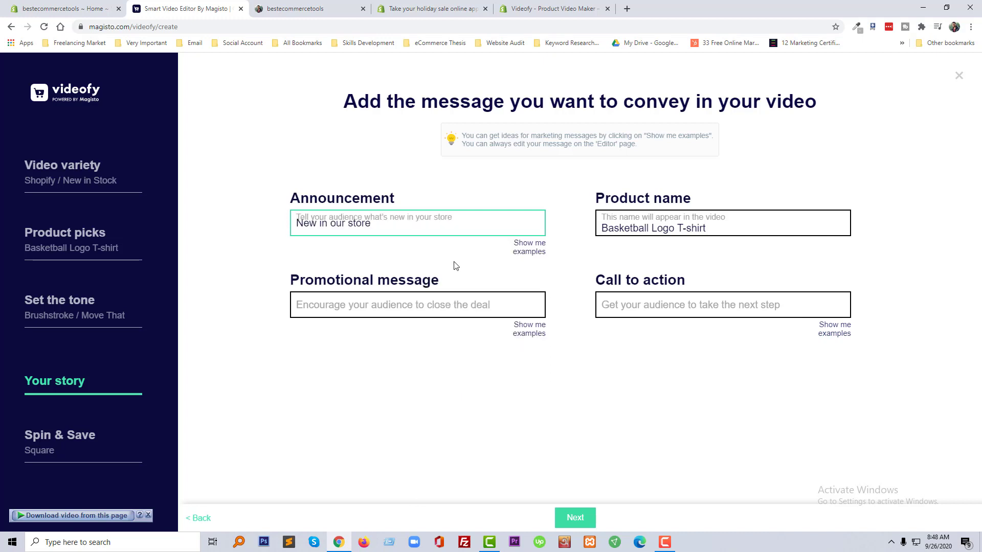
click(528, 328)
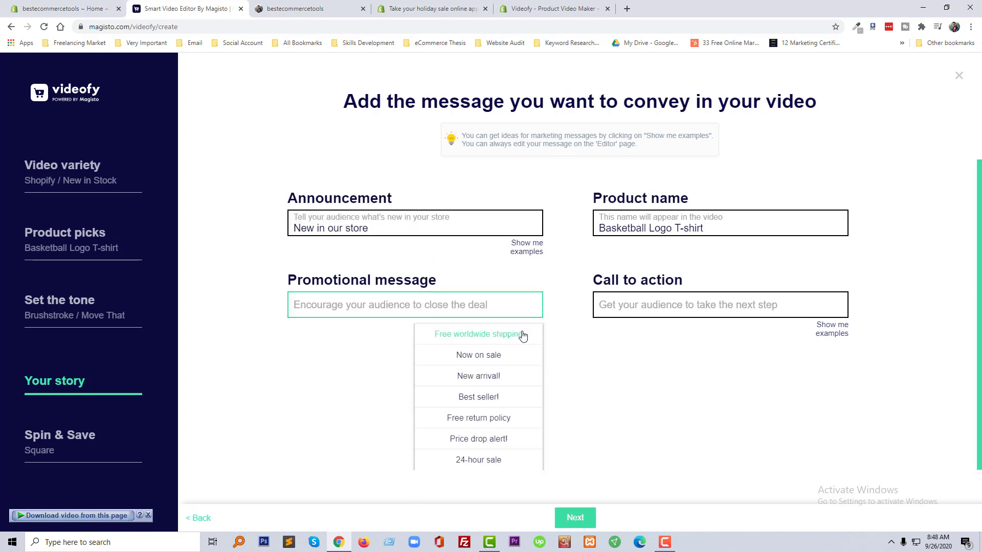
click(506, 357)
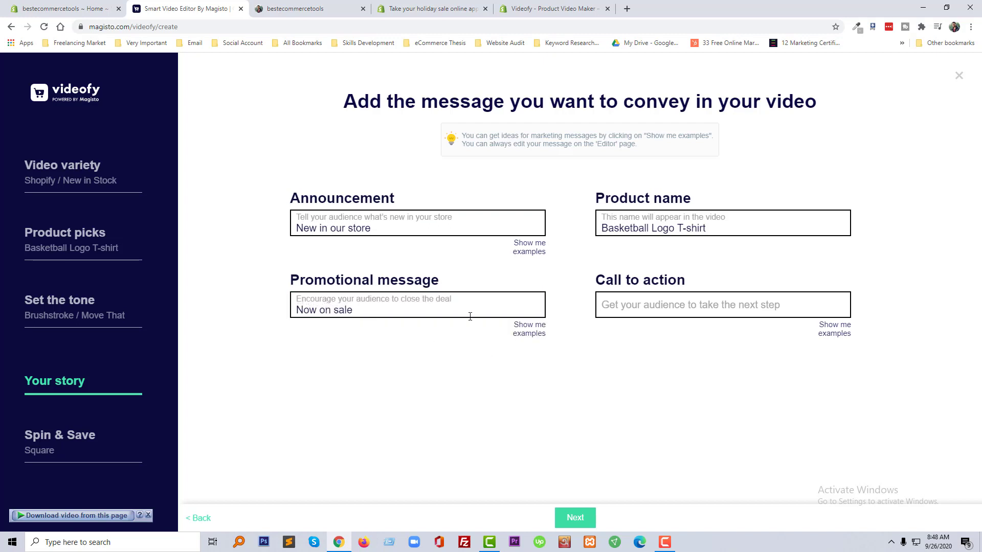
click(834, 331)
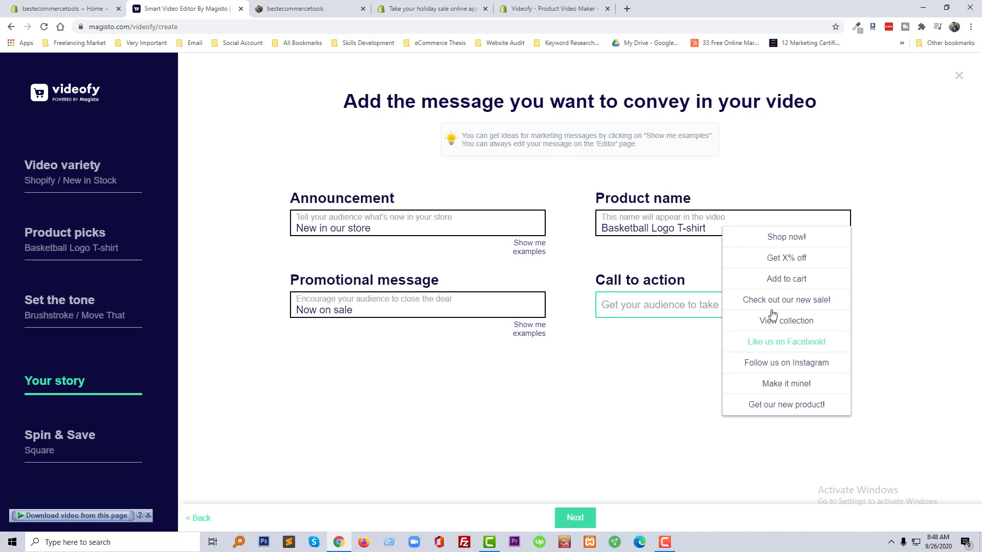
click(800, 239)
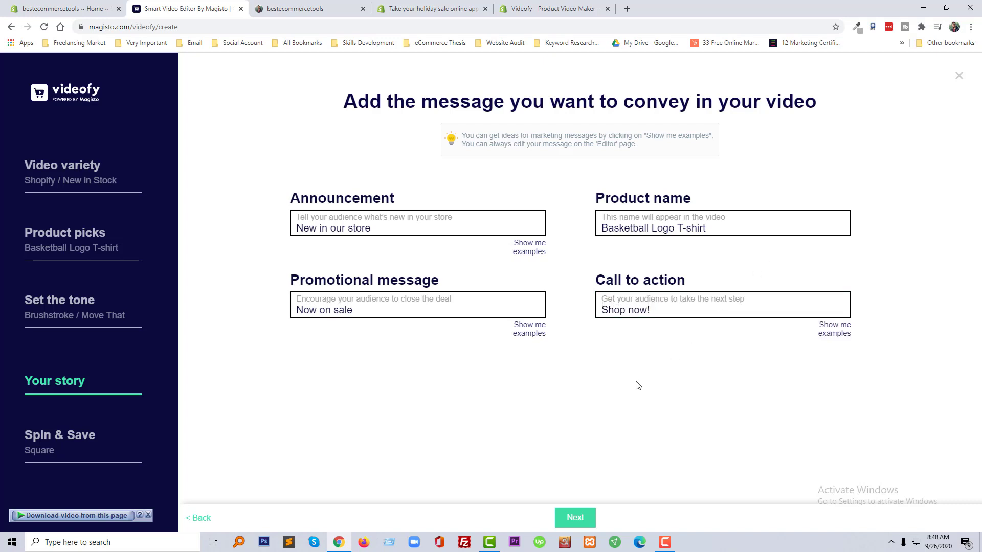
click(575, 517)
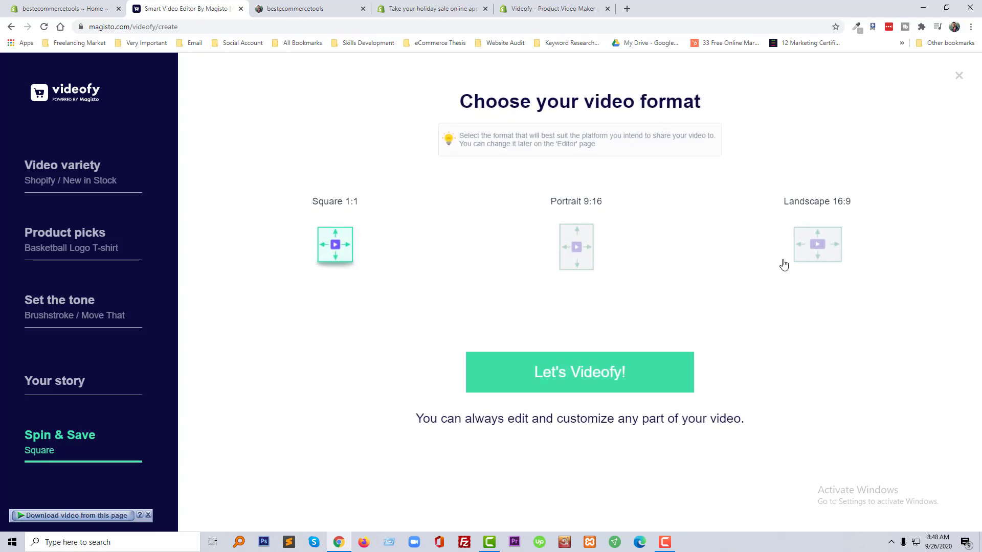
Generate the video in the Landscape 16:9 format
click(826, 251)
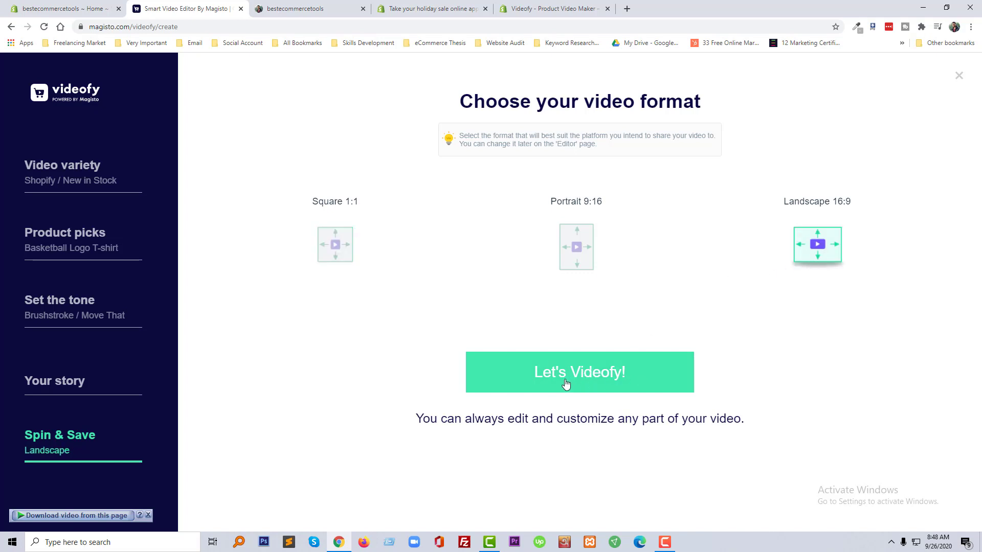
click(606, 377)
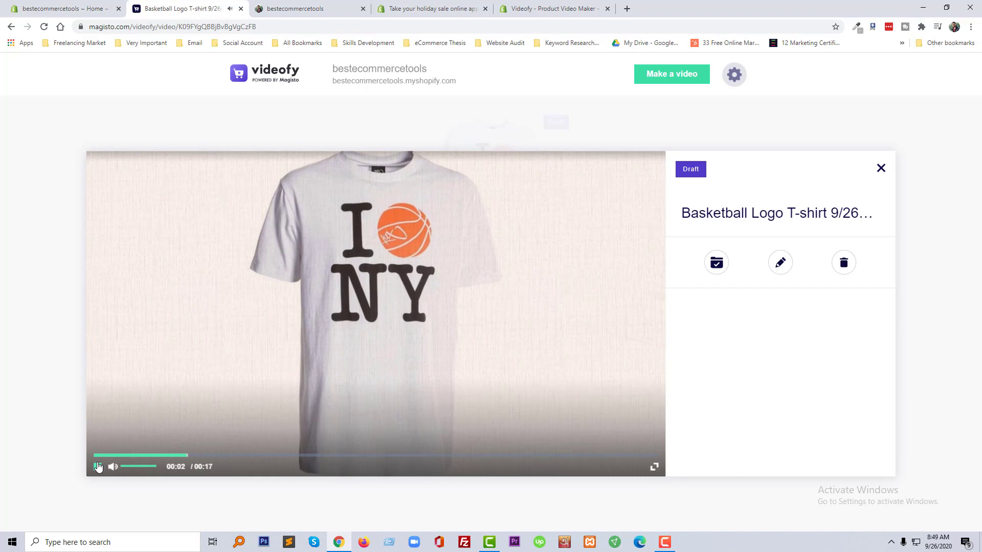
Pause the draft preview and save the video, confirming with Yes, Save
click(99, 467)
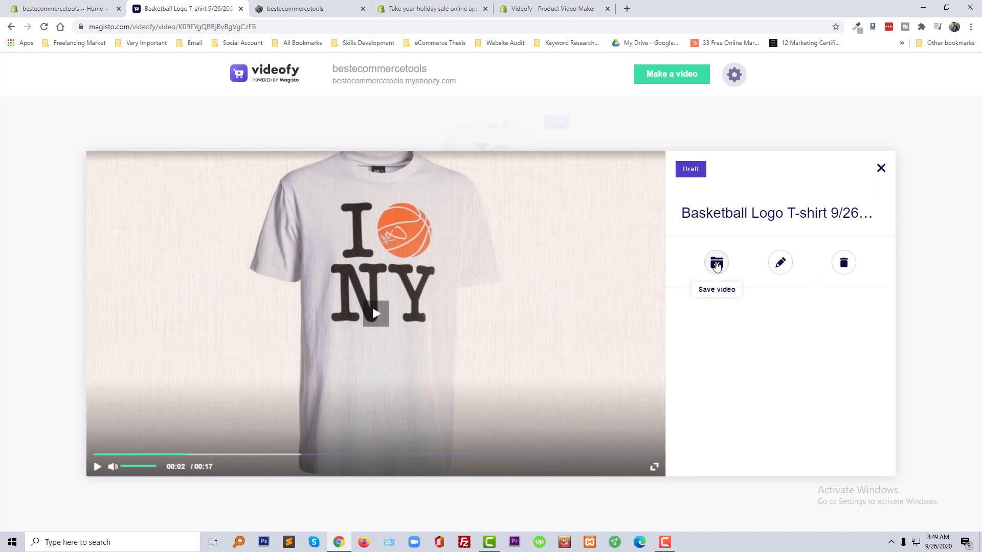
click(716, 265)
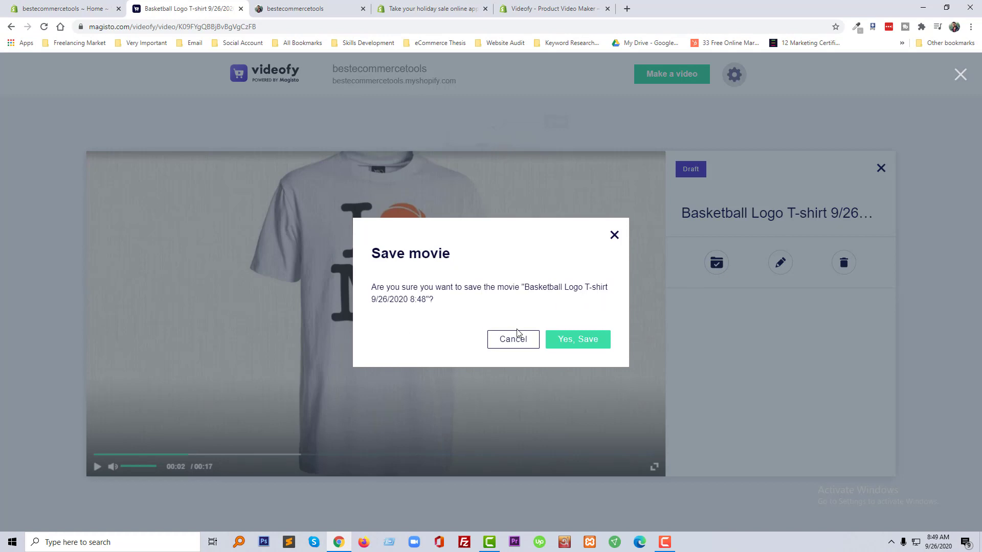
click(577, 341)
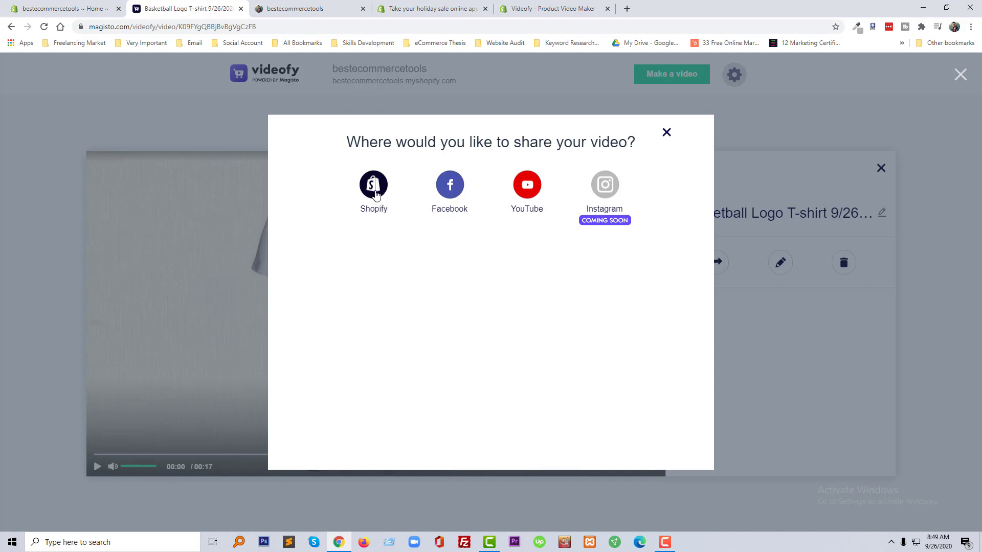
Share the video to Shopify, embedding it automatically on the Basketball Logo T-shirt page
click(376, 193)
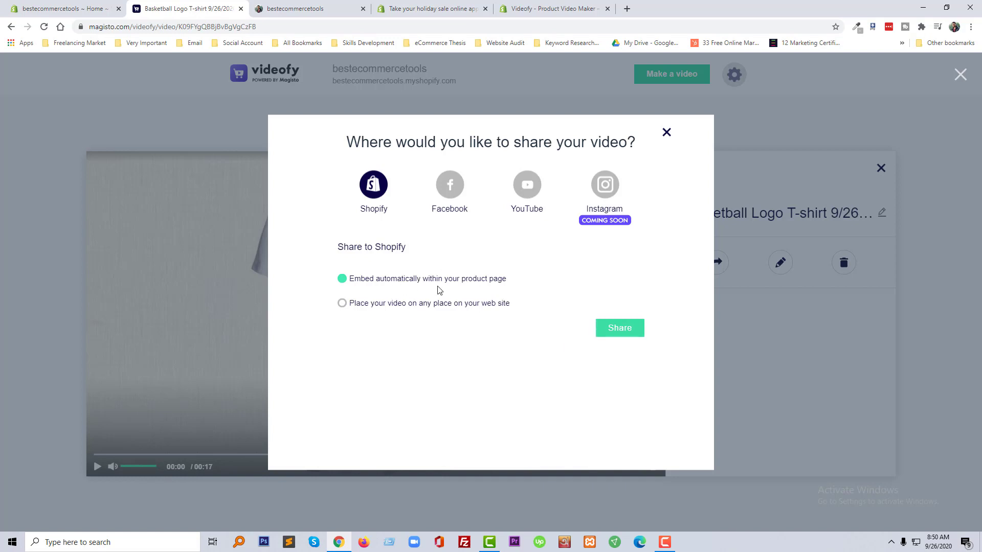
click(631, 333)
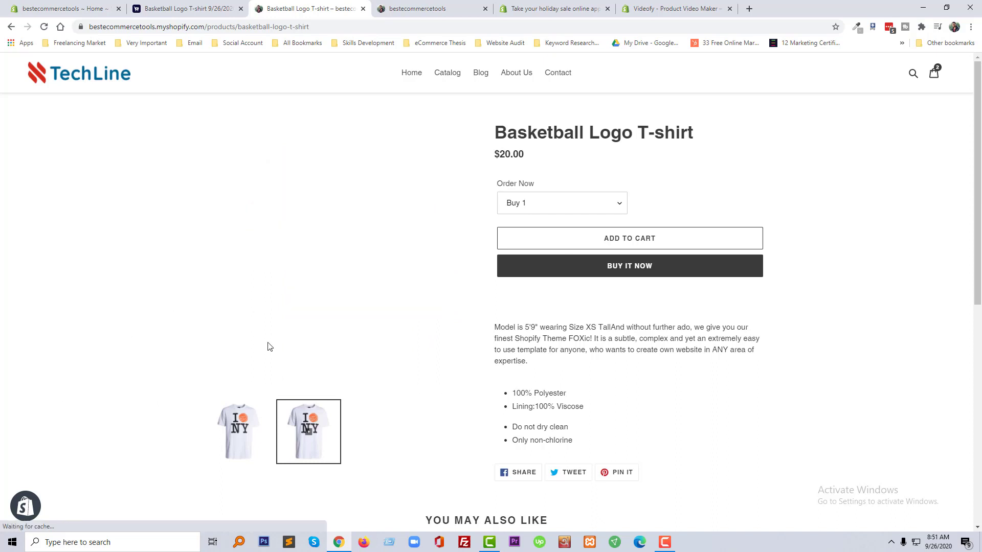
Play the embedded storefront video, restart it, and dismiss the download overlay
click(308, 425)
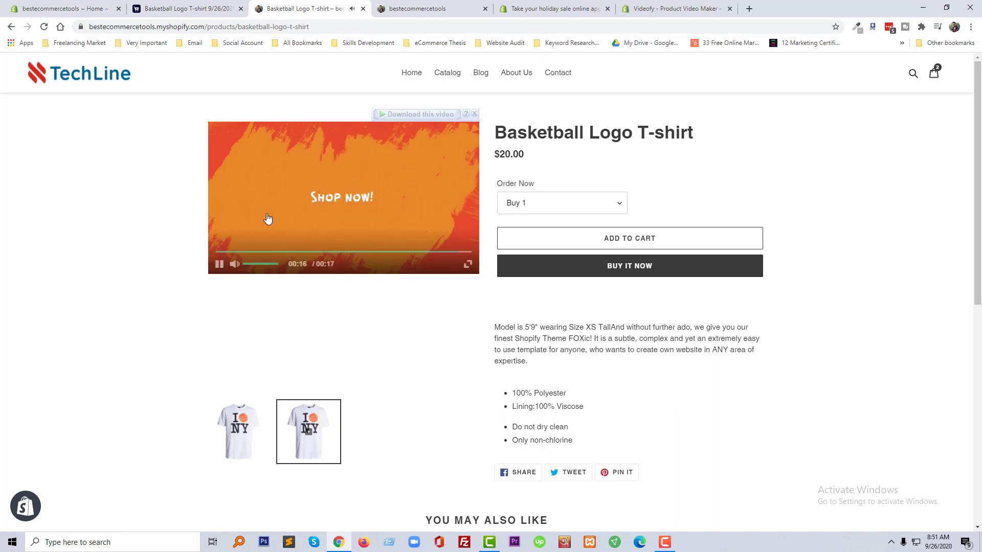
click(219, 264)
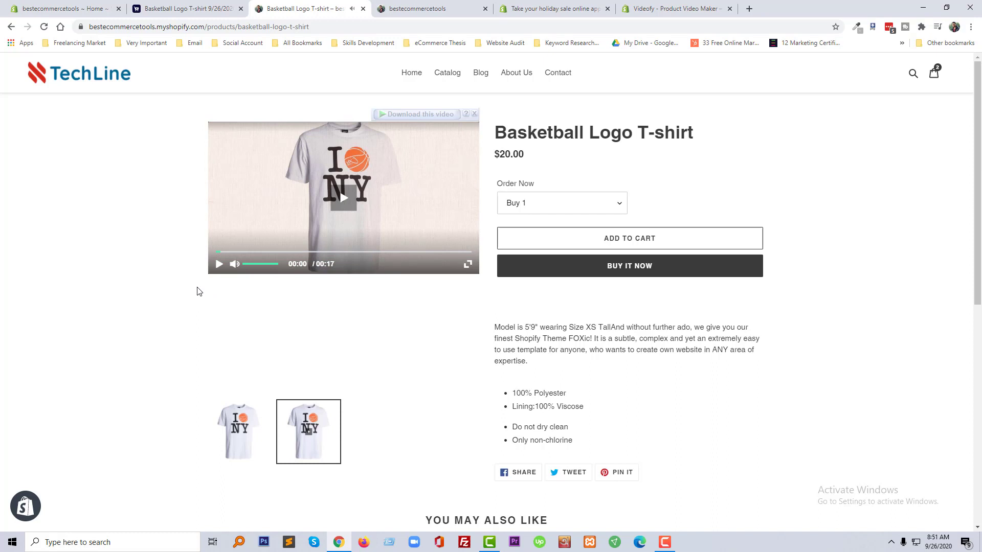
click(476, 115)
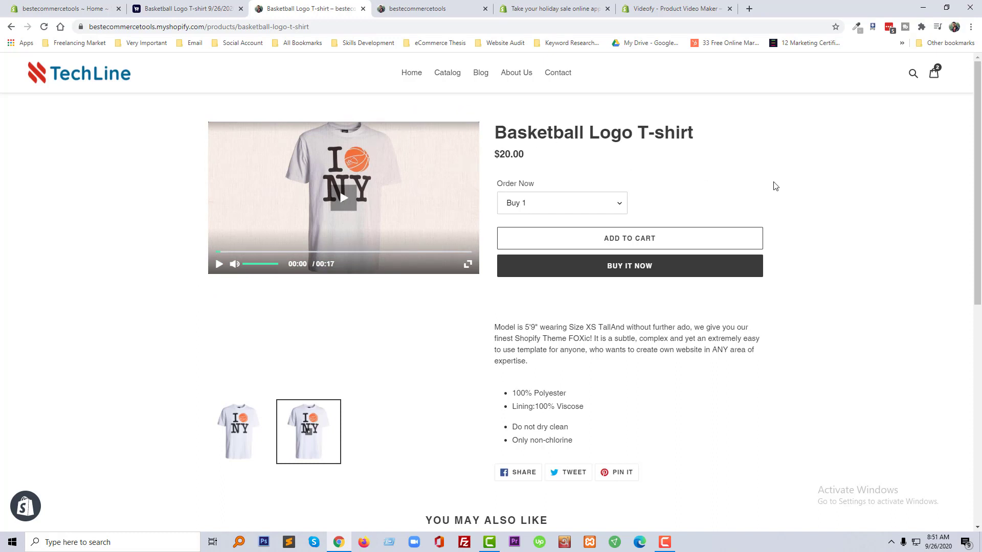